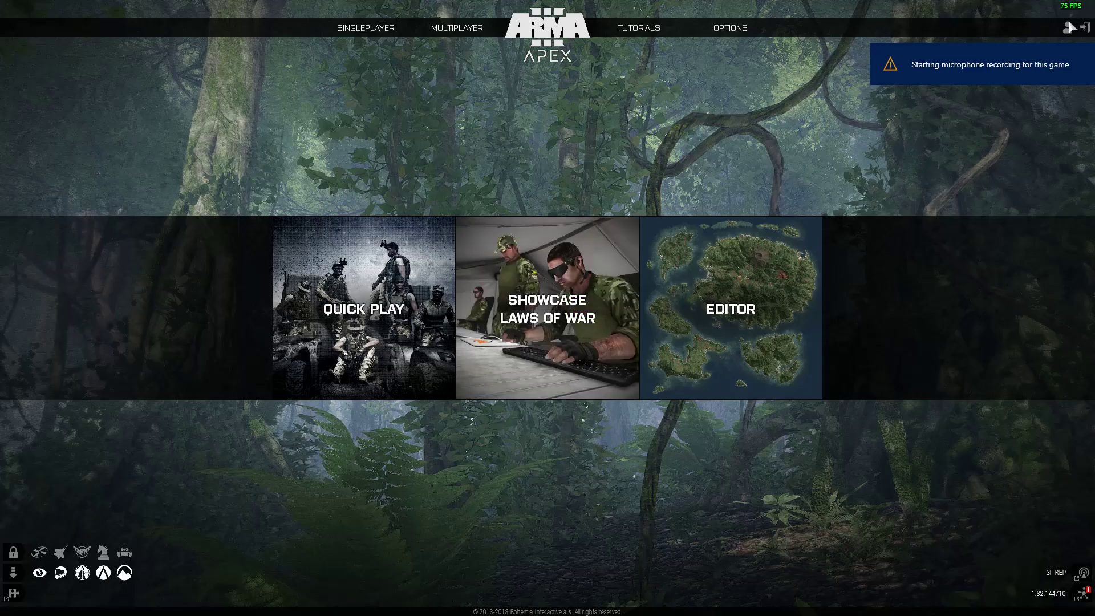
Open the Arma 3 PROFILE screen, review the existing profiles, and cancel without changes
left_click(1068, 28)
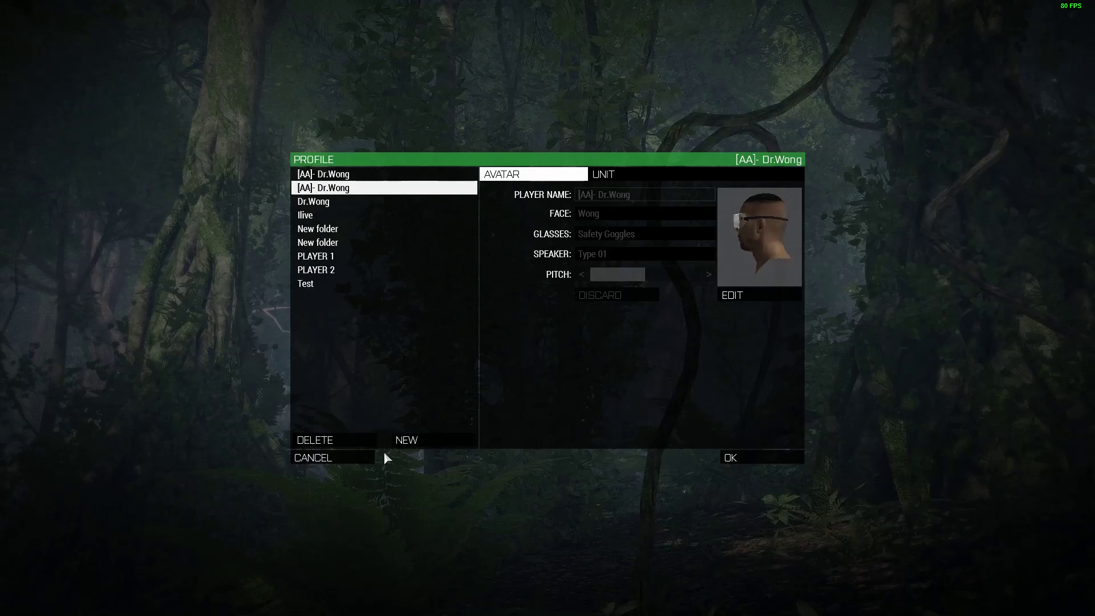
left_click(361, 457)
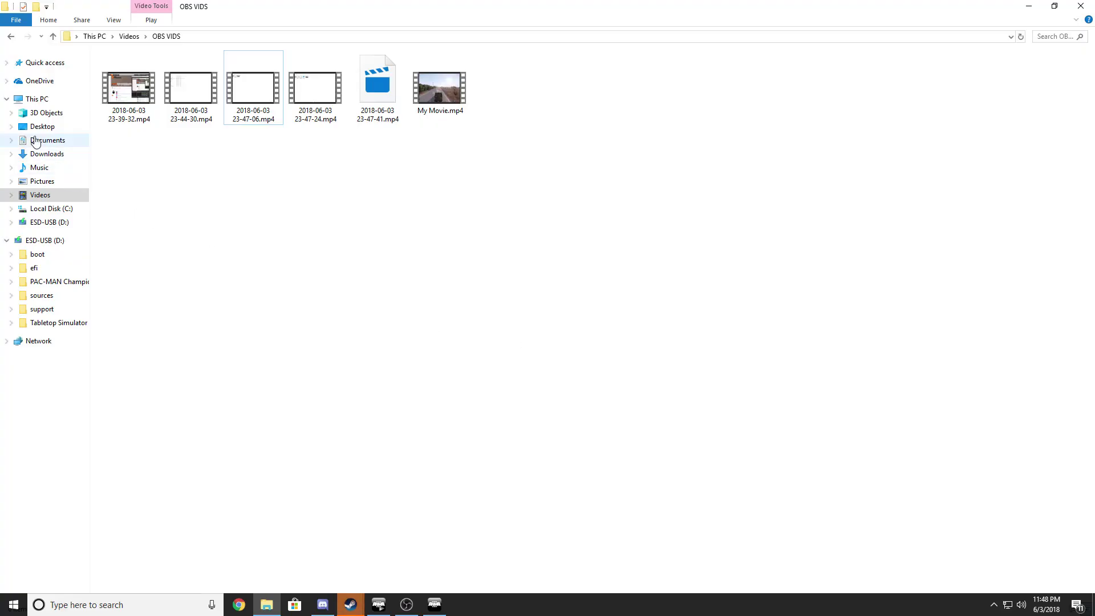
Create a new folder named 'Test Player' in Documents\Arma 3 - Other Profiles
left_click(38, 142)
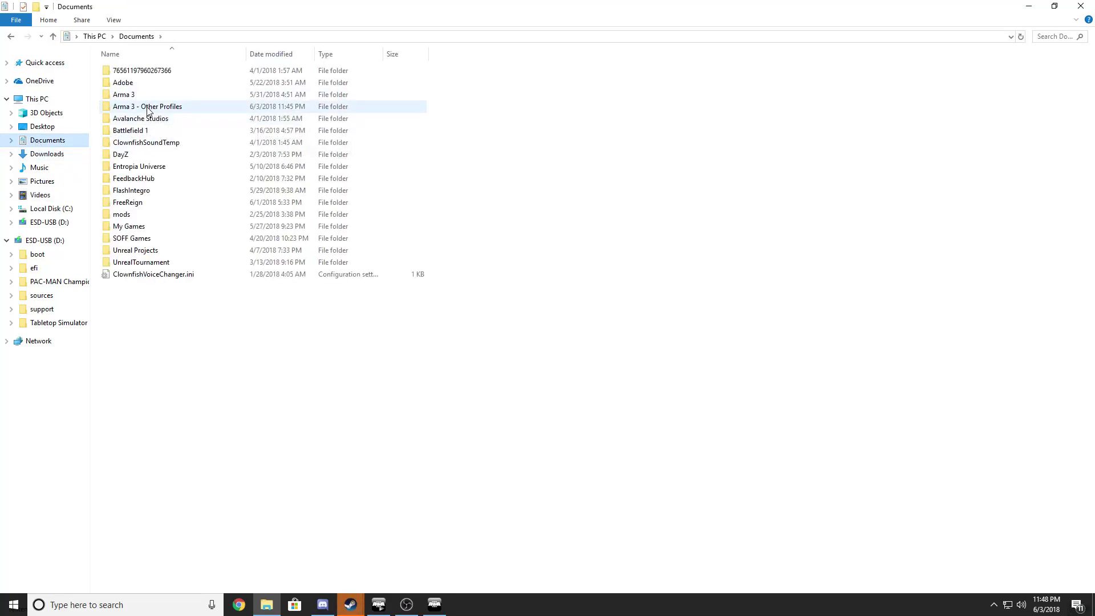
double_click(147, 109)
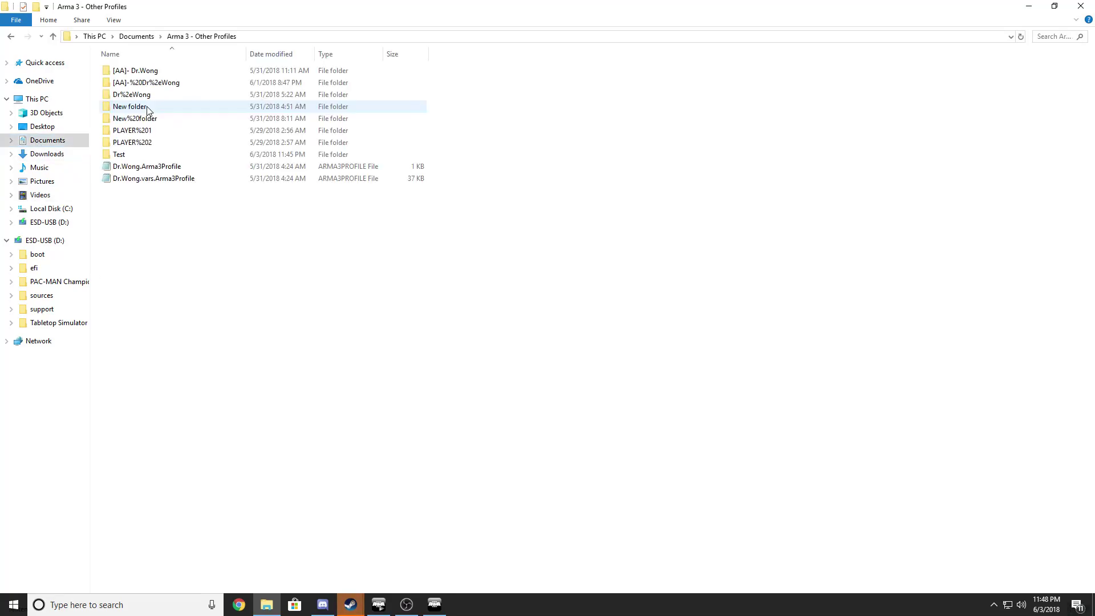
right_click(173, 287)
mouse_move(197, 433)
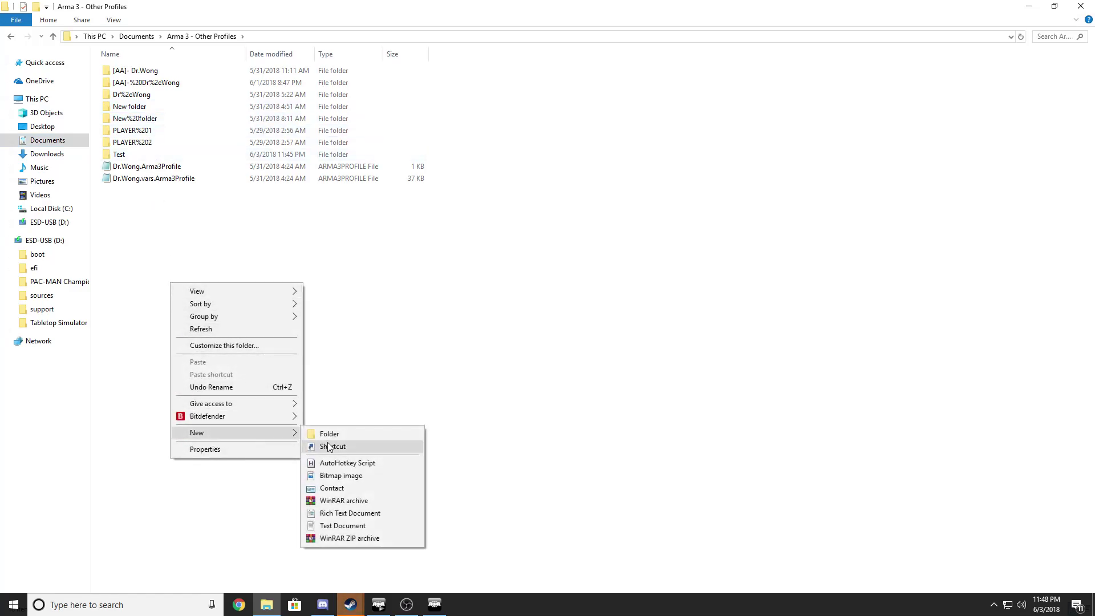
left_click(320, 433)
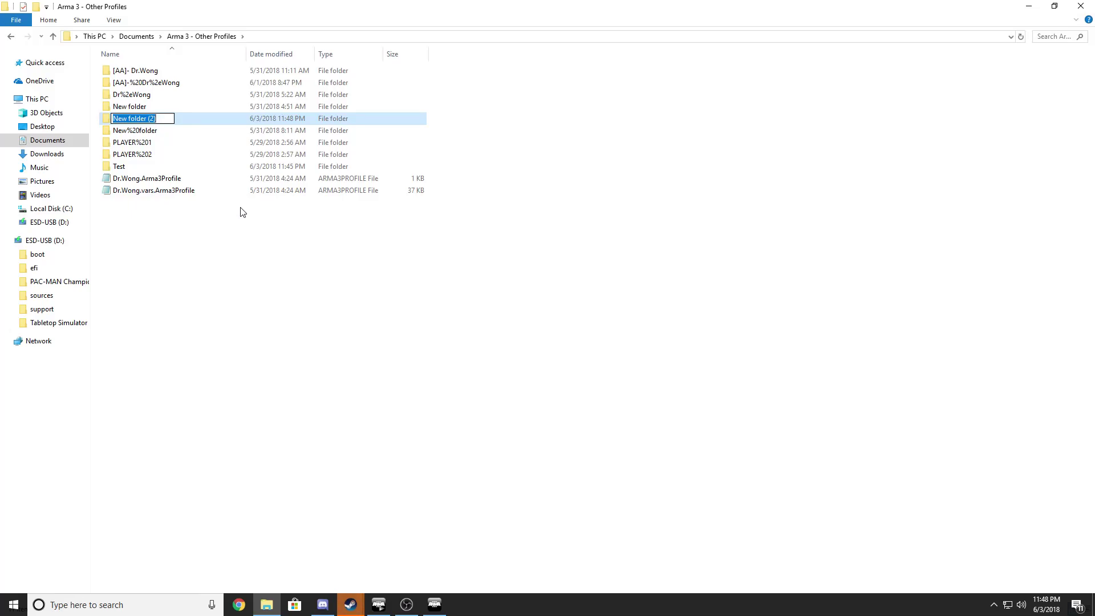
key("BackSpace")
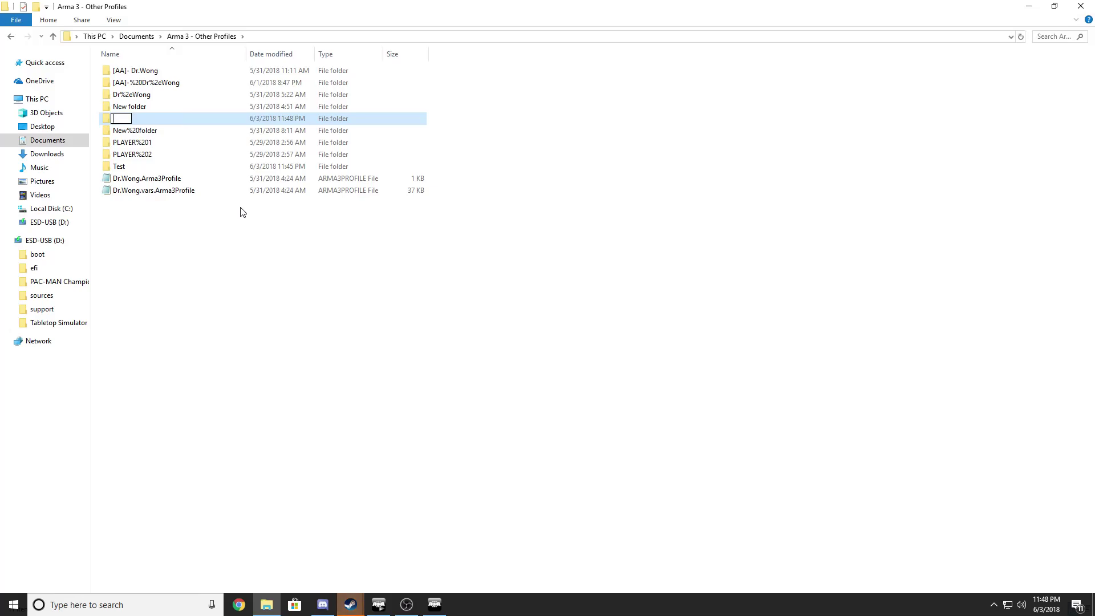
type("Test Pla")
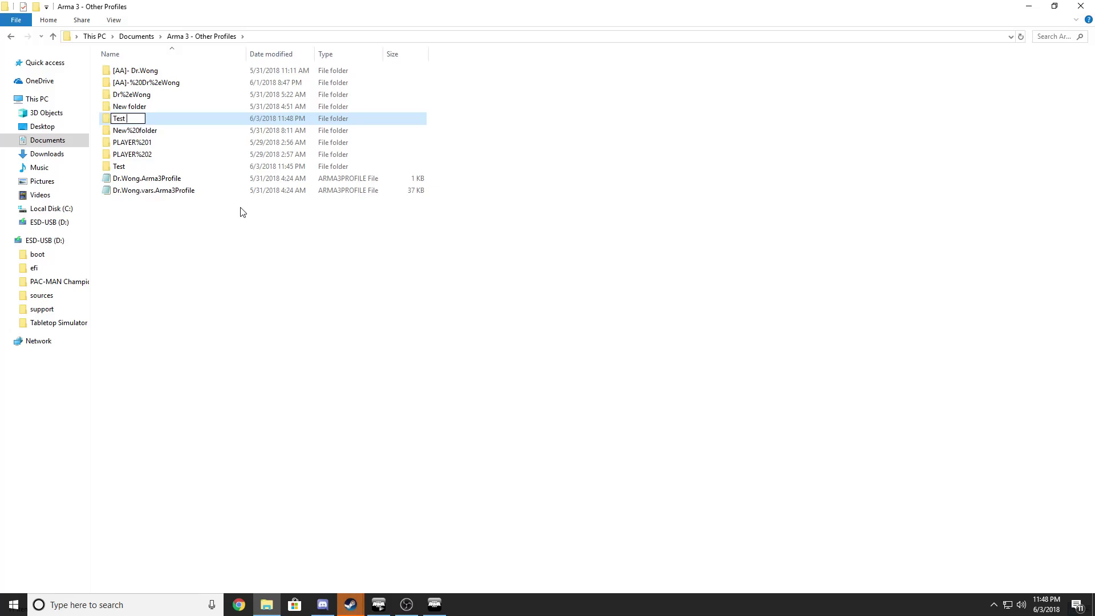
type("yer")
Confirm the Test Player folder name and copy llive.3den.Arma3Profile from Arma 3 into it
left_click(271, 311)
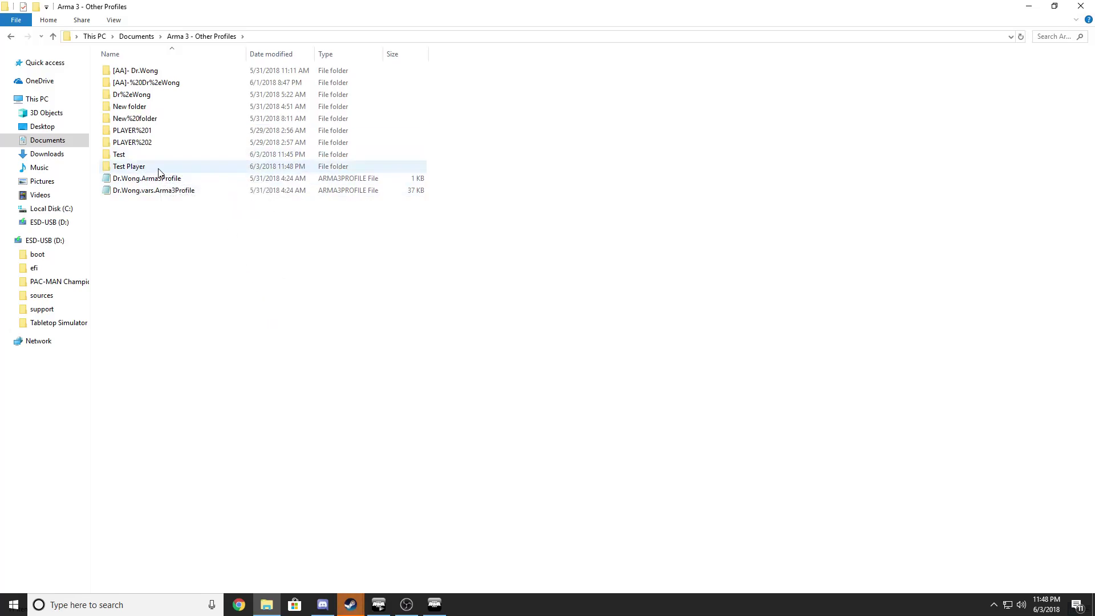
left_click(11, 37)
double_click(137, 95)
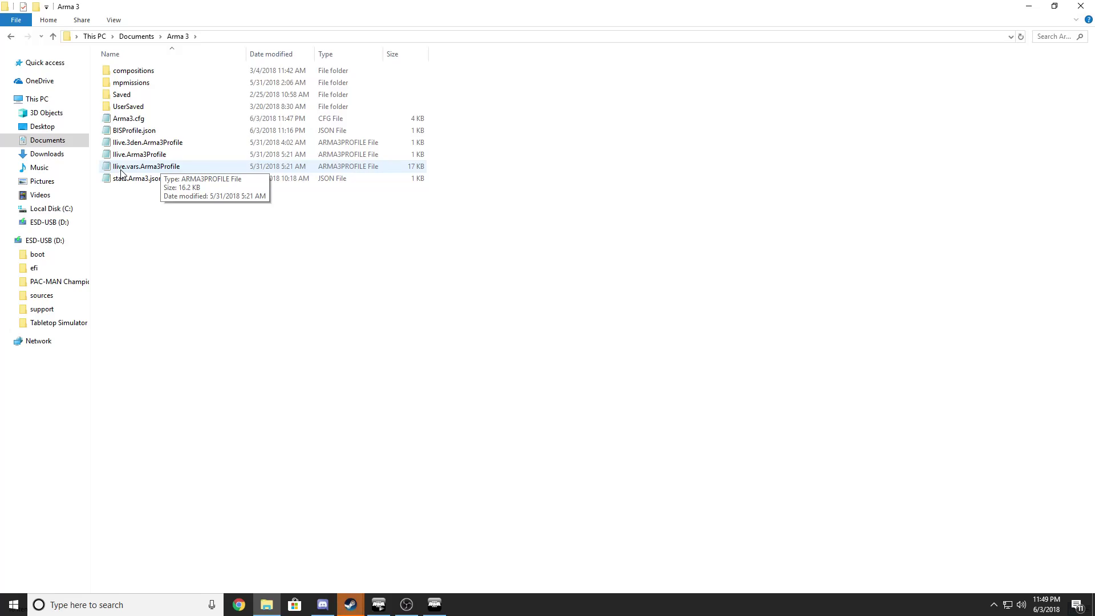
left_click(141, 145)
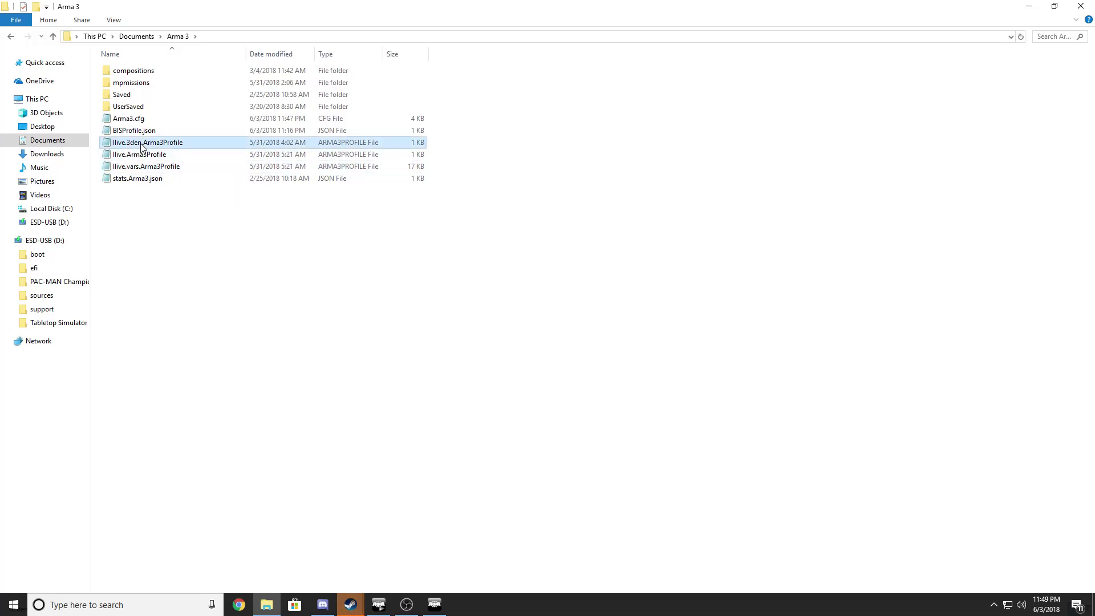
key("BackSpace")
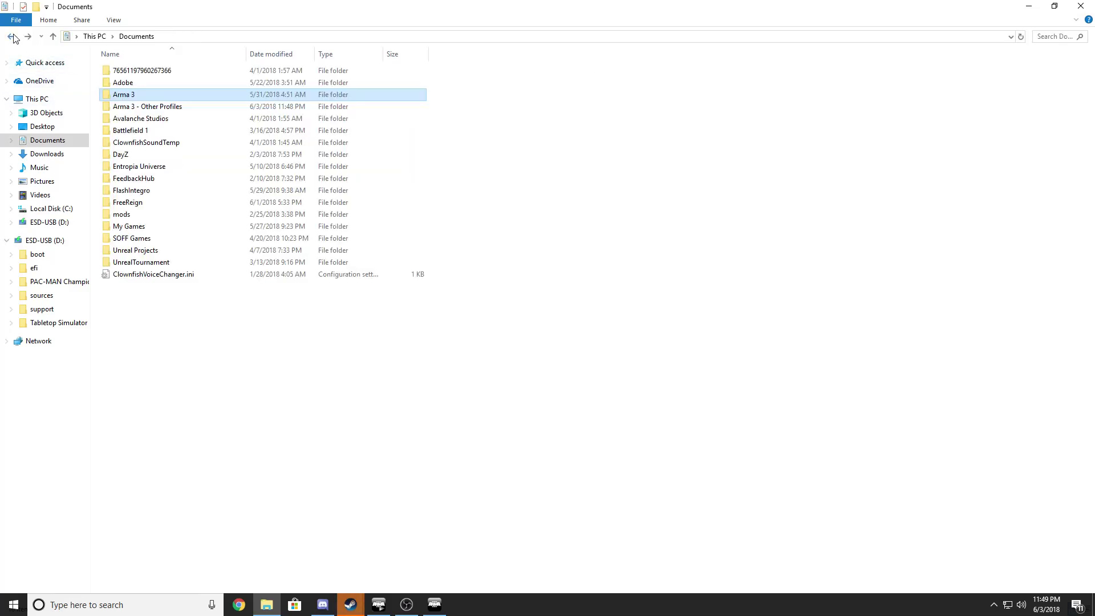
double_click(136, 108)
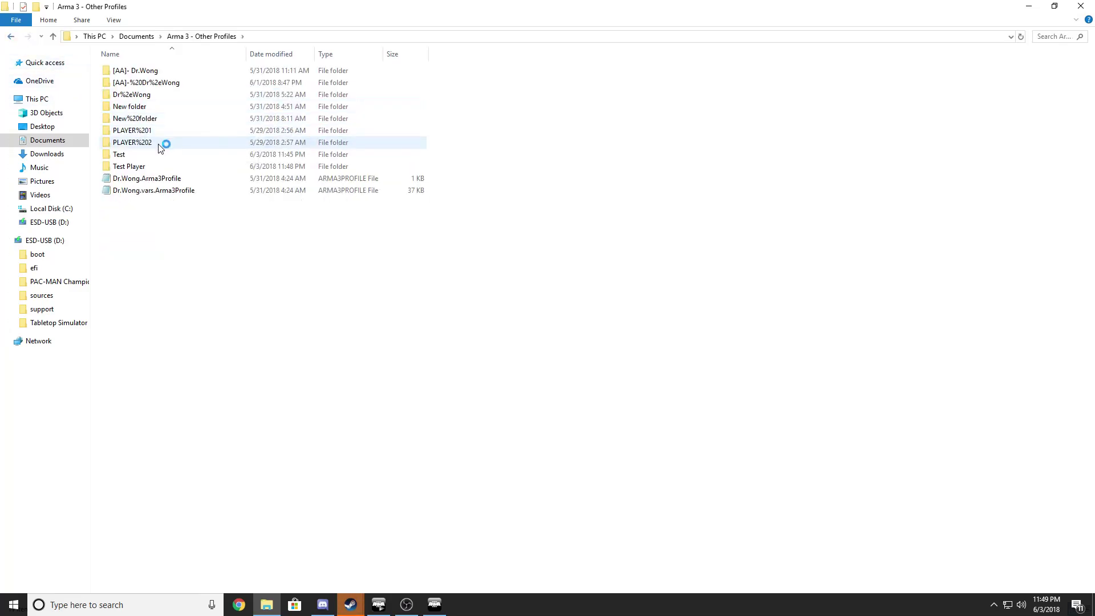
double_click(151, 170)
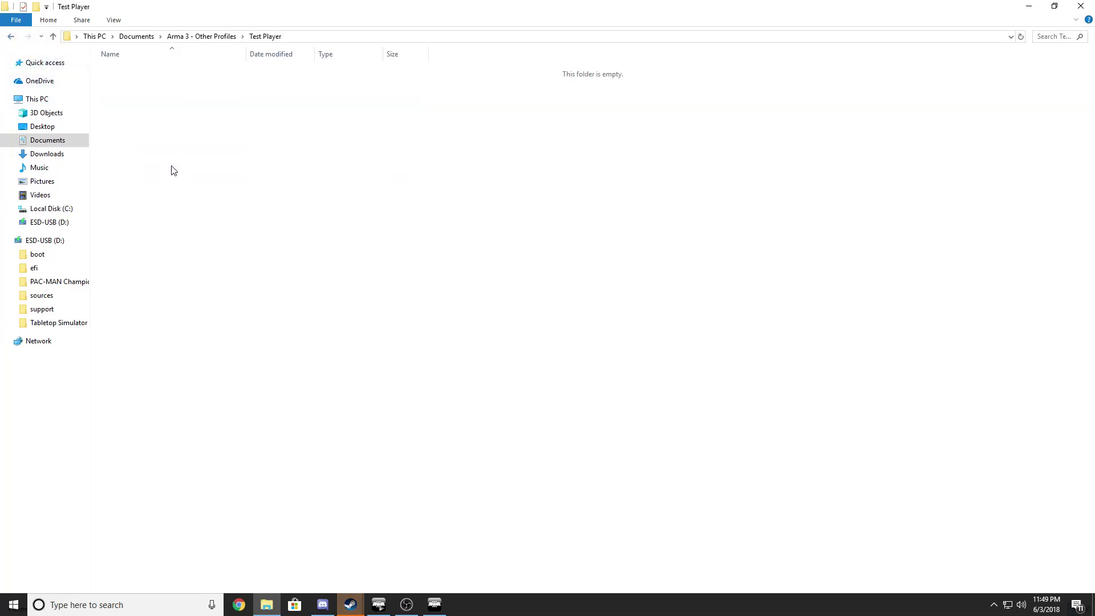
key("ctrl+v")
Copy llive.Arma3Profile from the Arma 3 folder into the Test Player folder
left_click(10, 37)
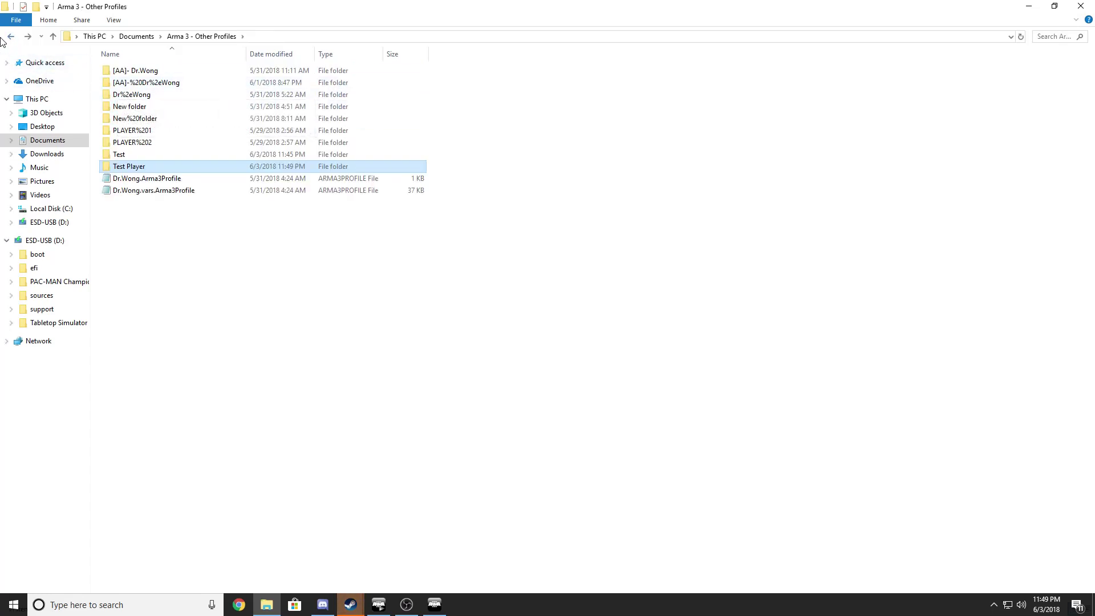
left_click(11, 37)
double_click(149, 95)
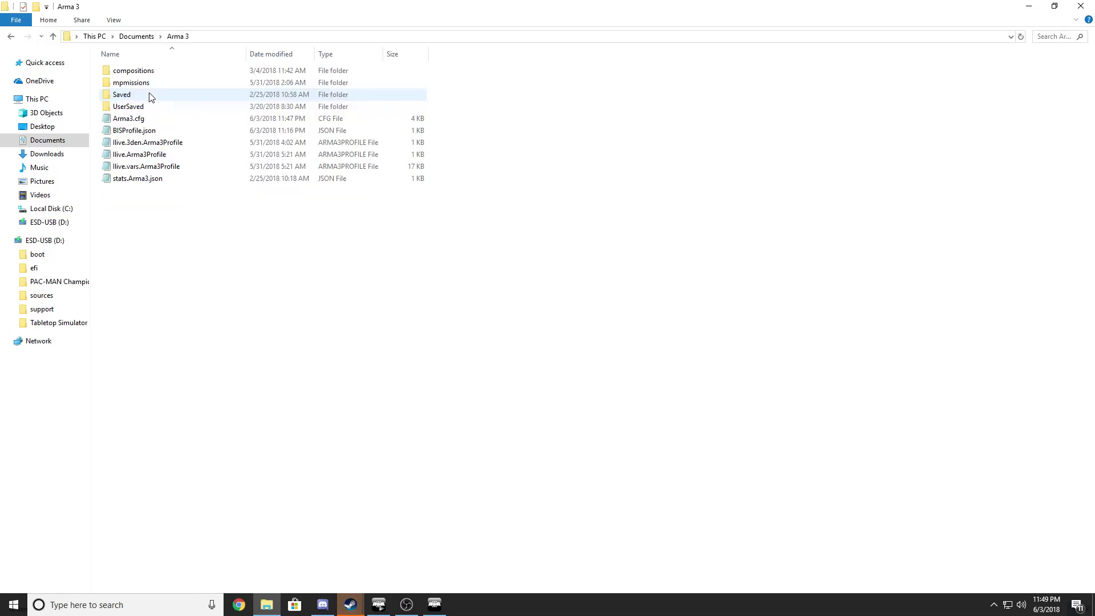
left_click(152, 157)
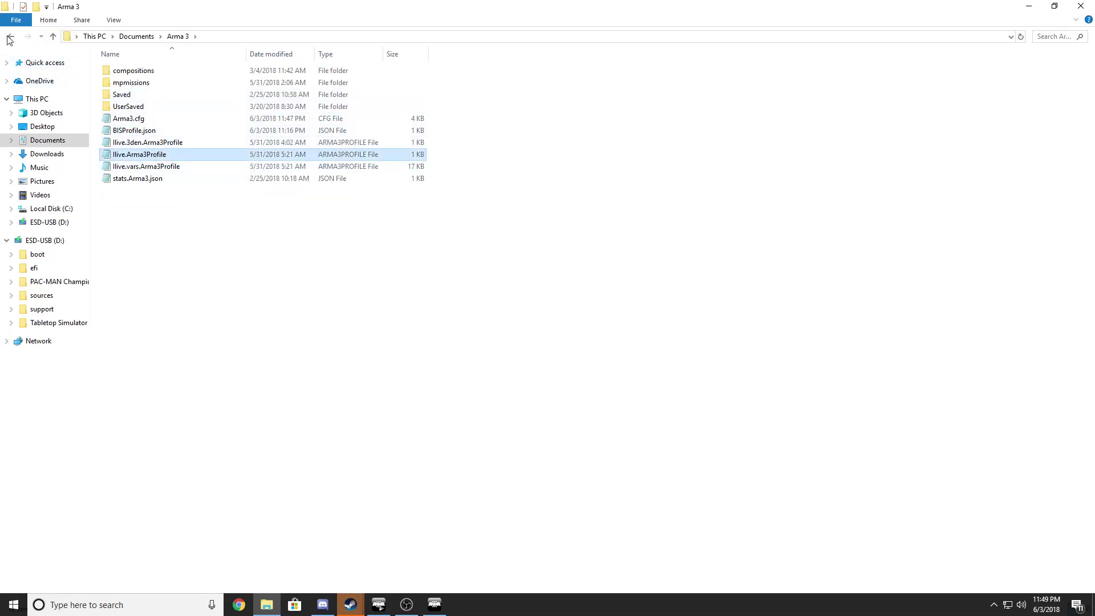
key("alt+Left")
key("Down")
key("Return")
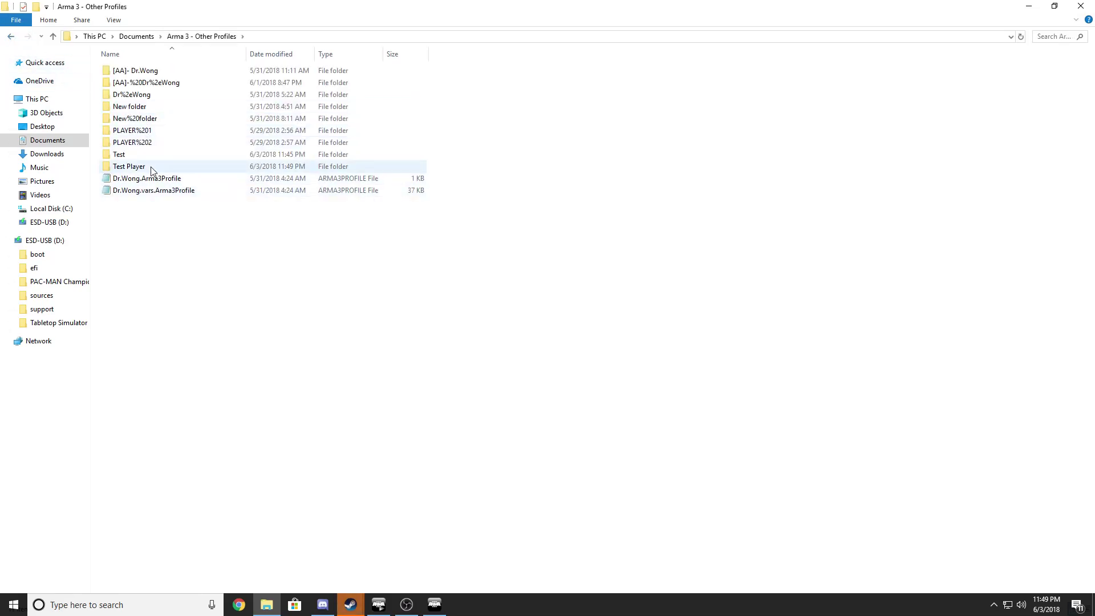
double_click(152, 167)
key("ctrl+v")
Copy llive.vars.Arma3Profile from the Arma 3 folder into the Test Player folder
left_click(11, 36)
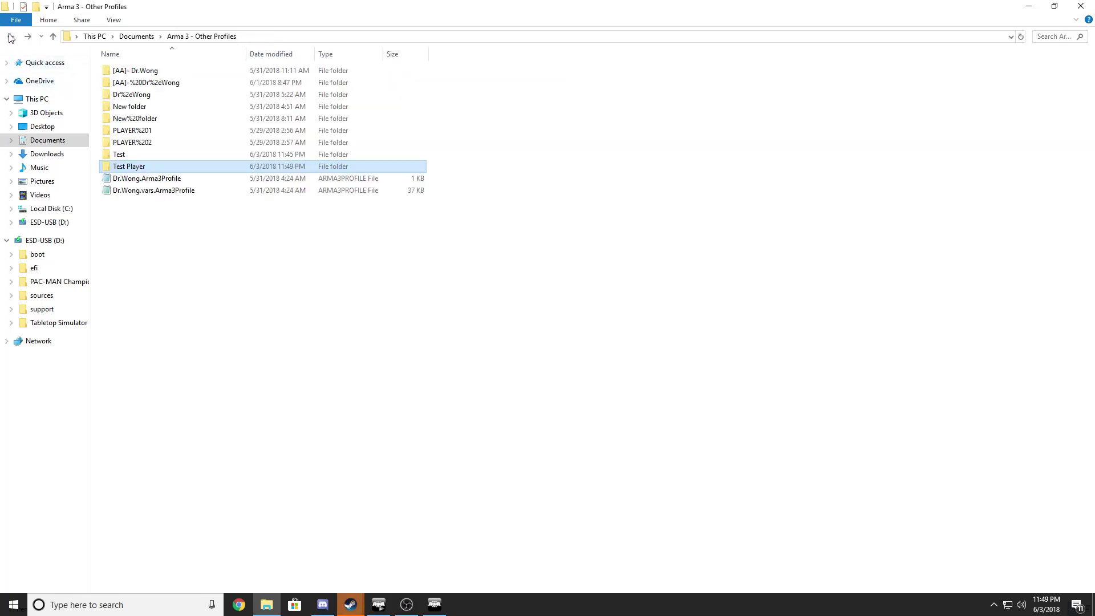
left_click(11, 37)
double_click(128, 94)
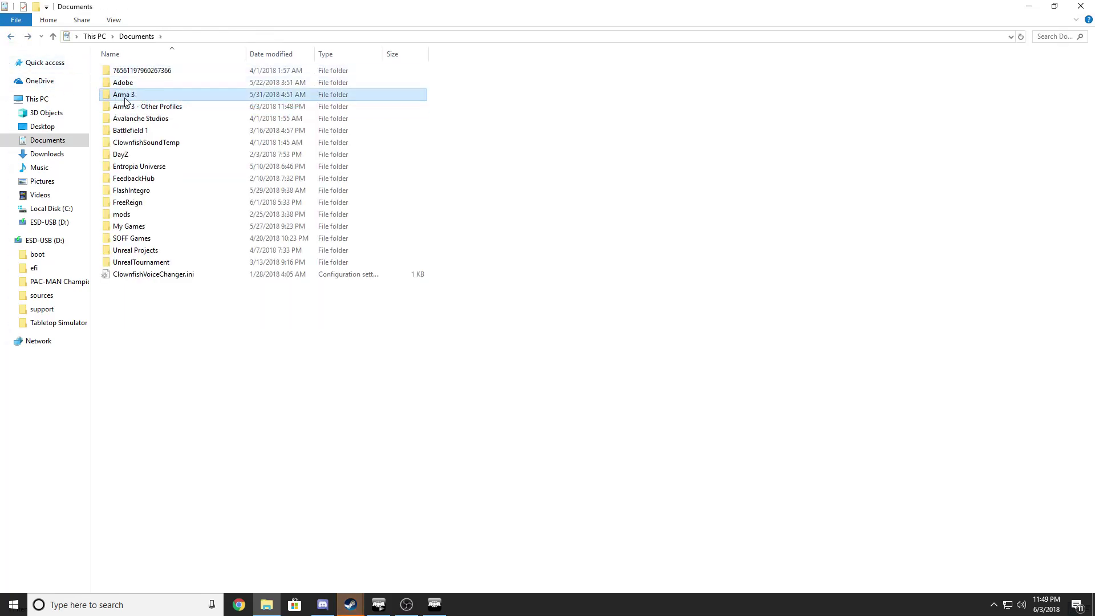
left_click(145, 171)
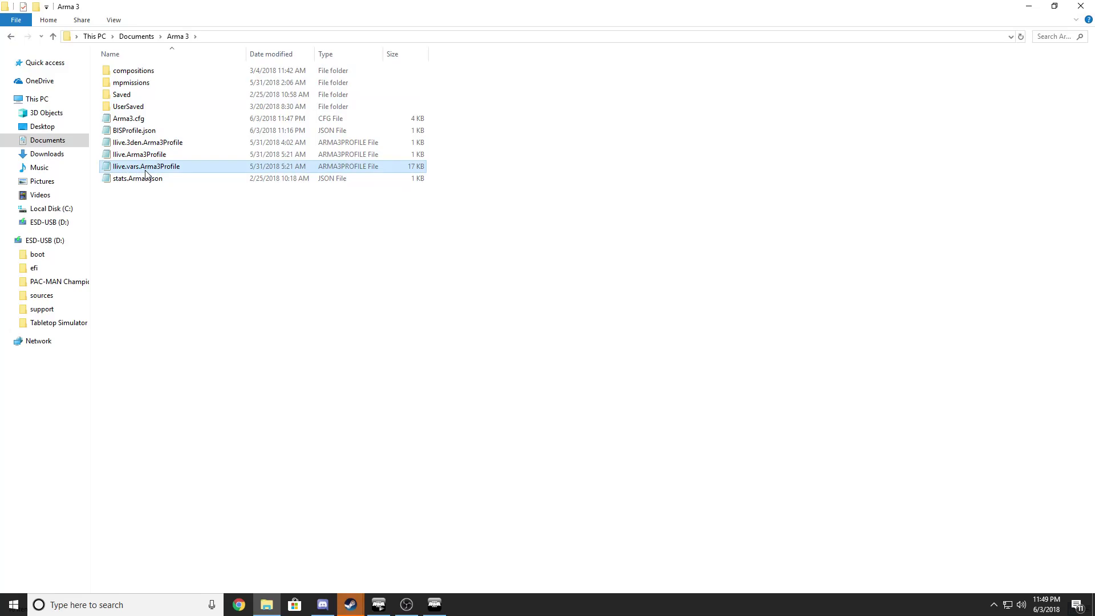
left_click(11, 36)
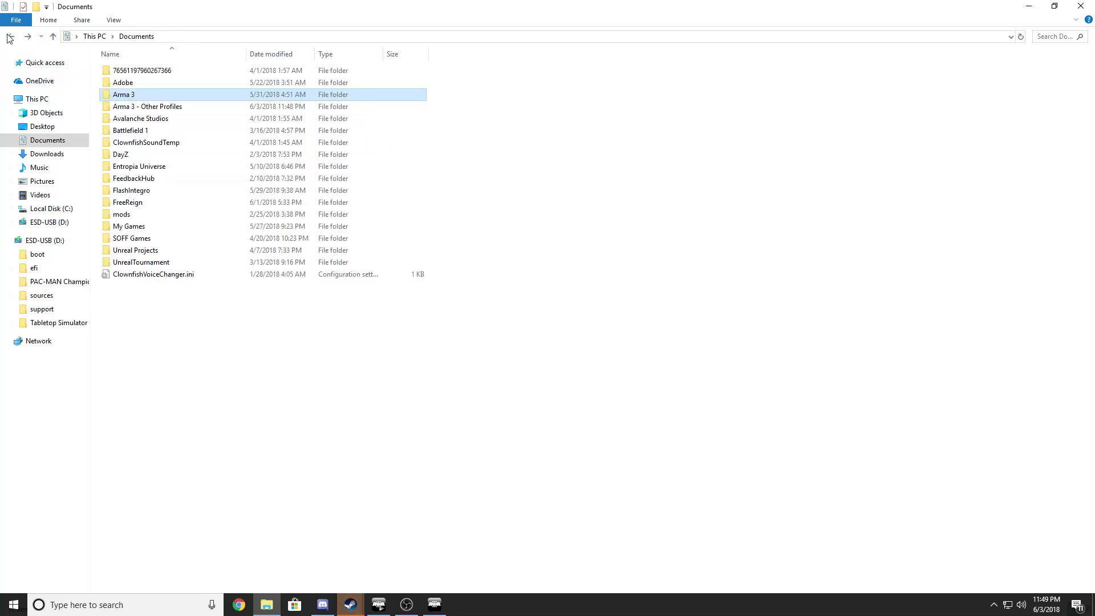
left_click(148, 107)
double_click(148, 107)
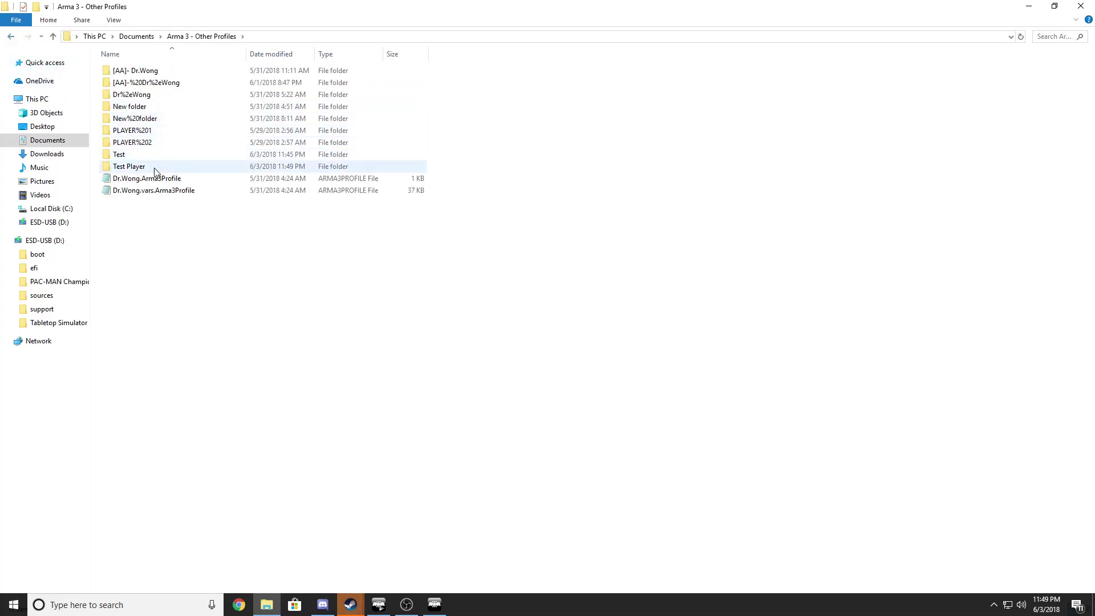
double_click(157, 169)
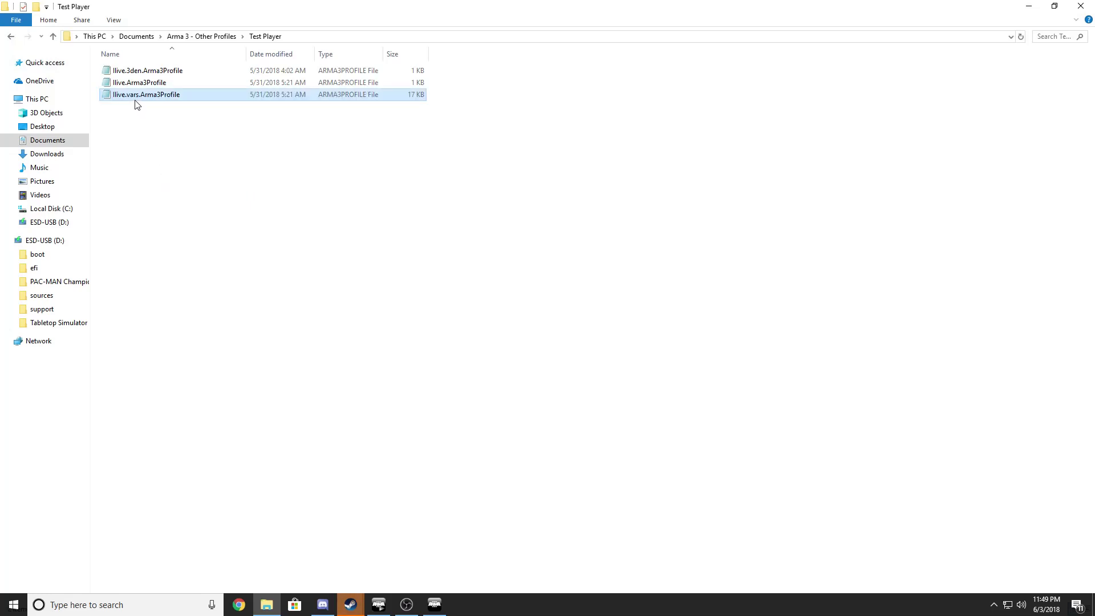
Rename llive.vars.Arma3Profile to Test Player.vars.Arma3Profile
right_click(133, 99)
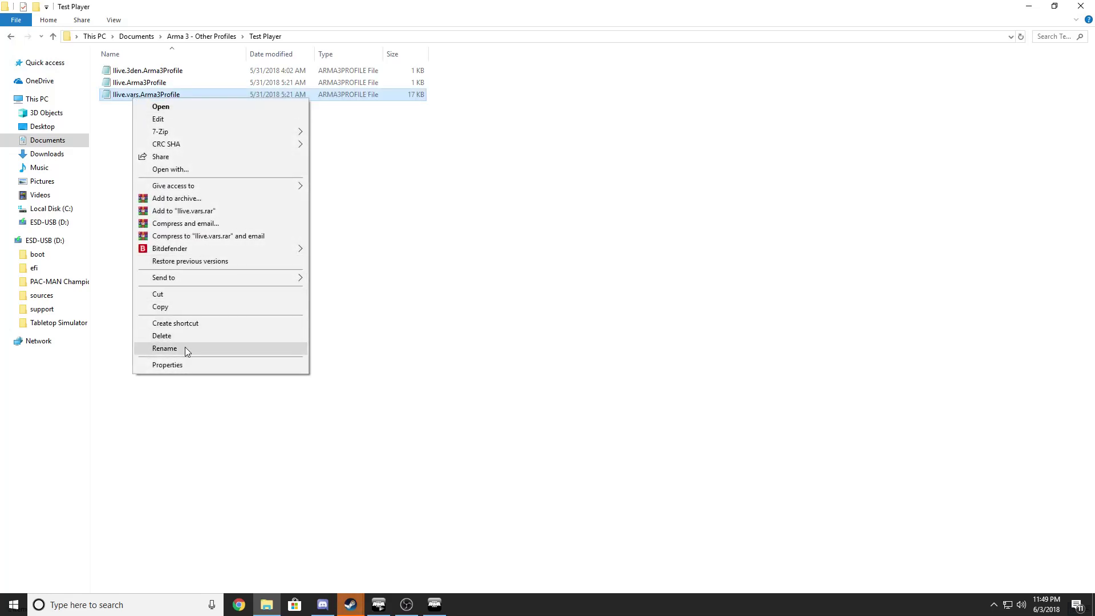
left_click(185, 349)
left_click(124, 95)
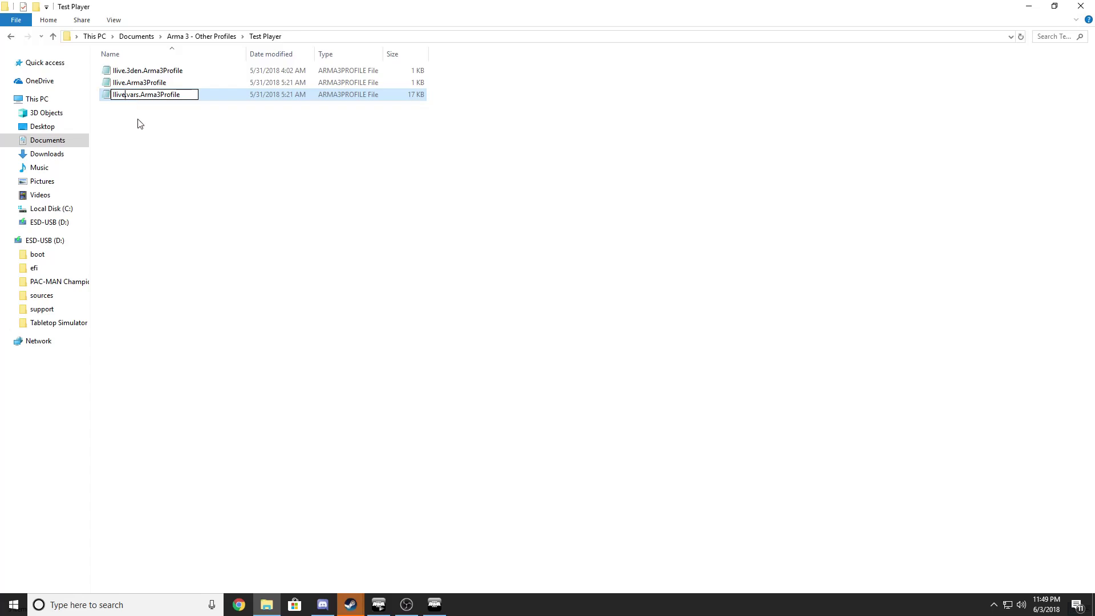
key("BackSpace")
key("BackSpace")
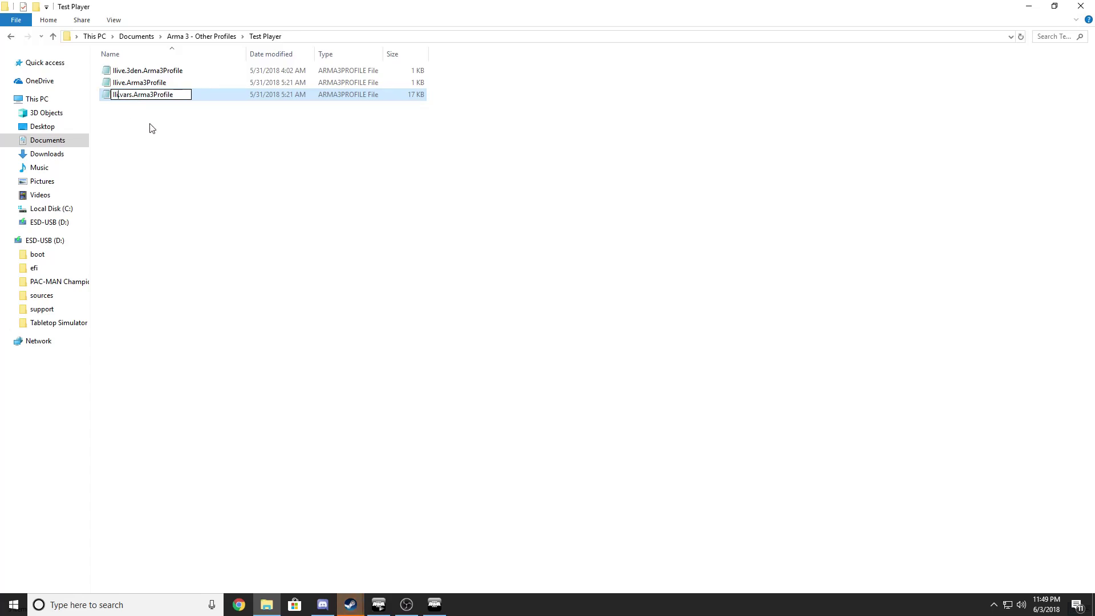
key("BackSpace")
key("BackSpace")
key("BackSpace")
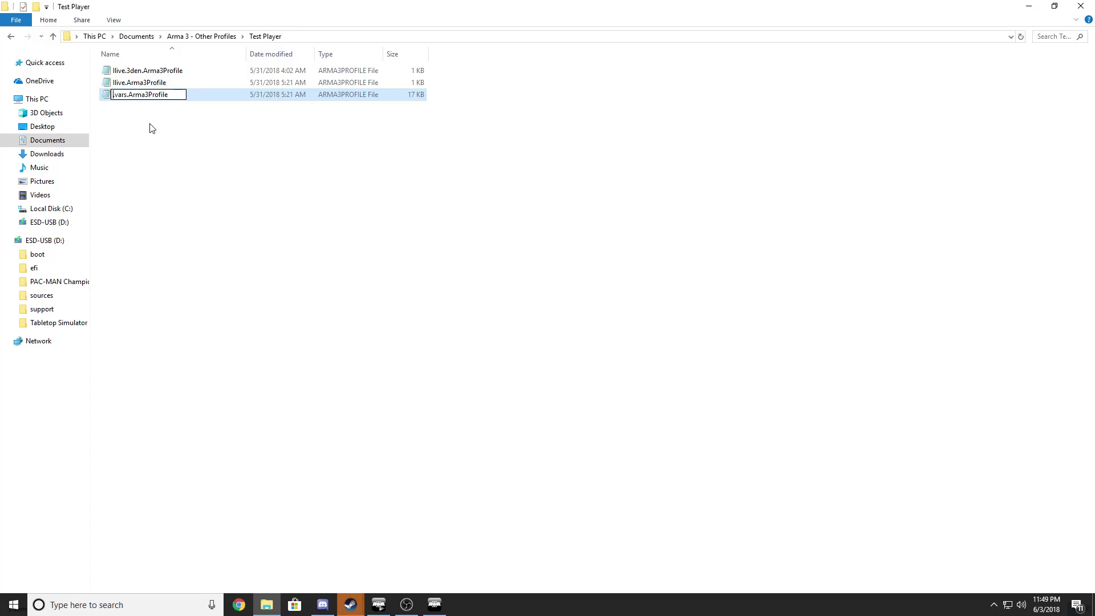
type("te")
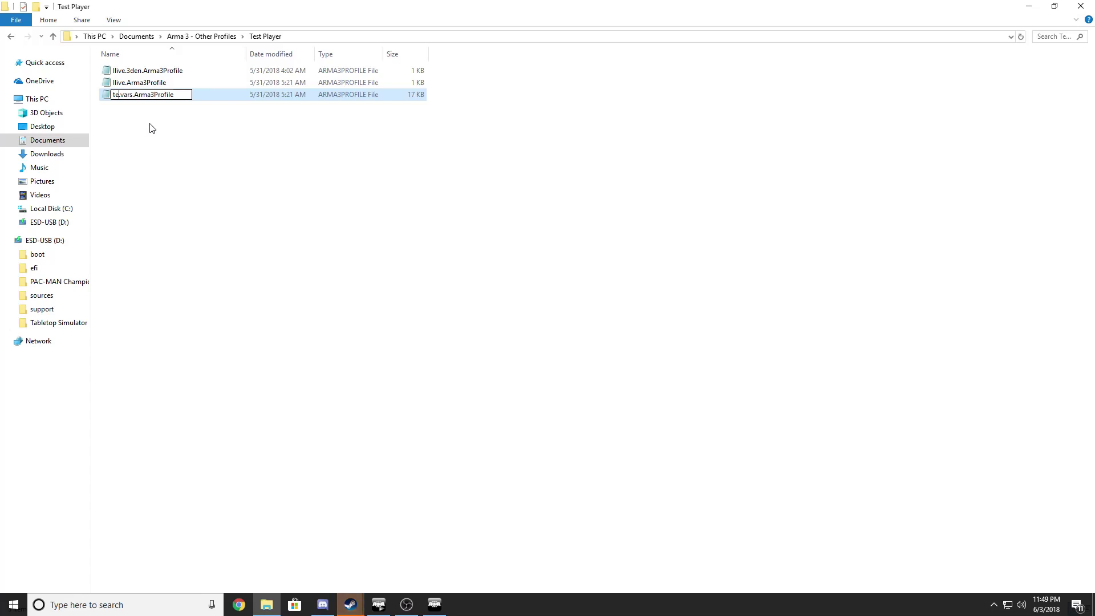
type("st")
key("BackSpace")
key("BackSpace")
key("BackSpace")
key("BackSpace")
type("T")
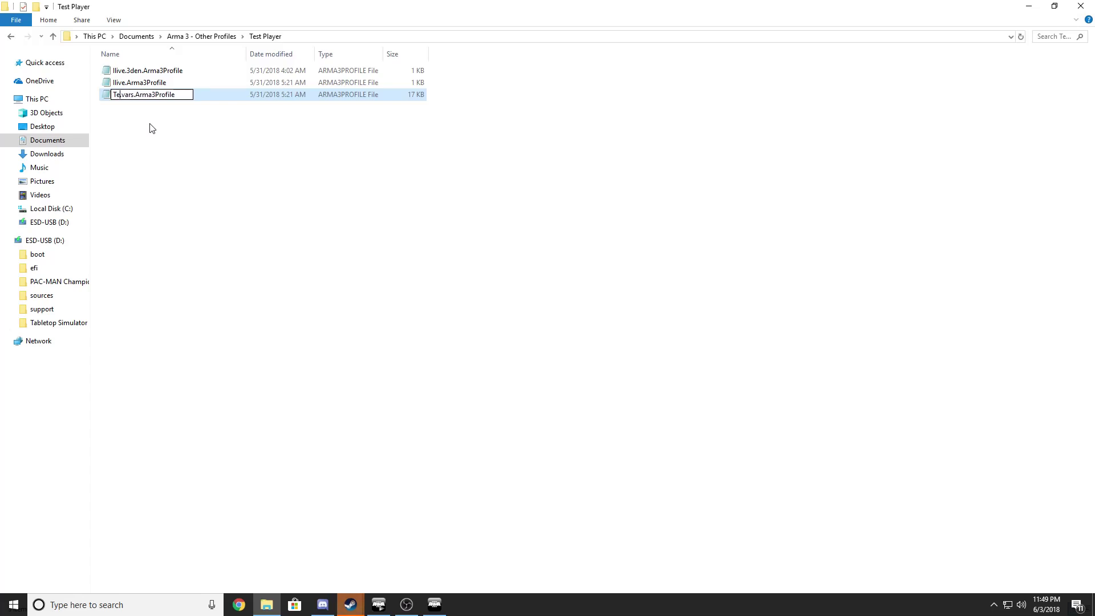
type("est Player")
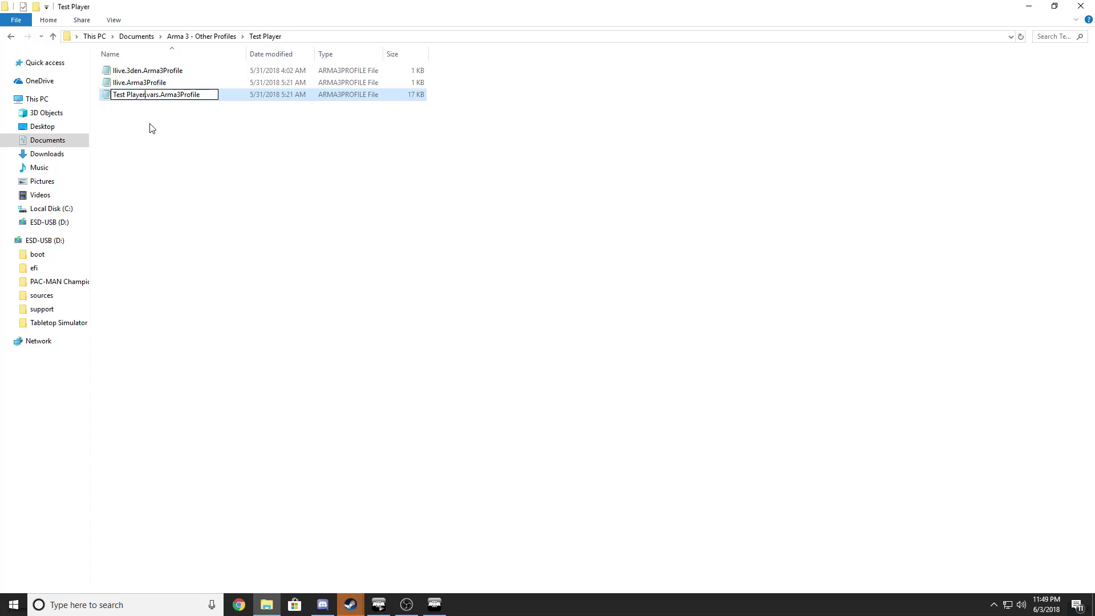
Rename llive.Arma3Profile to Test Player.Arma3Profile
right_click(141, 83)
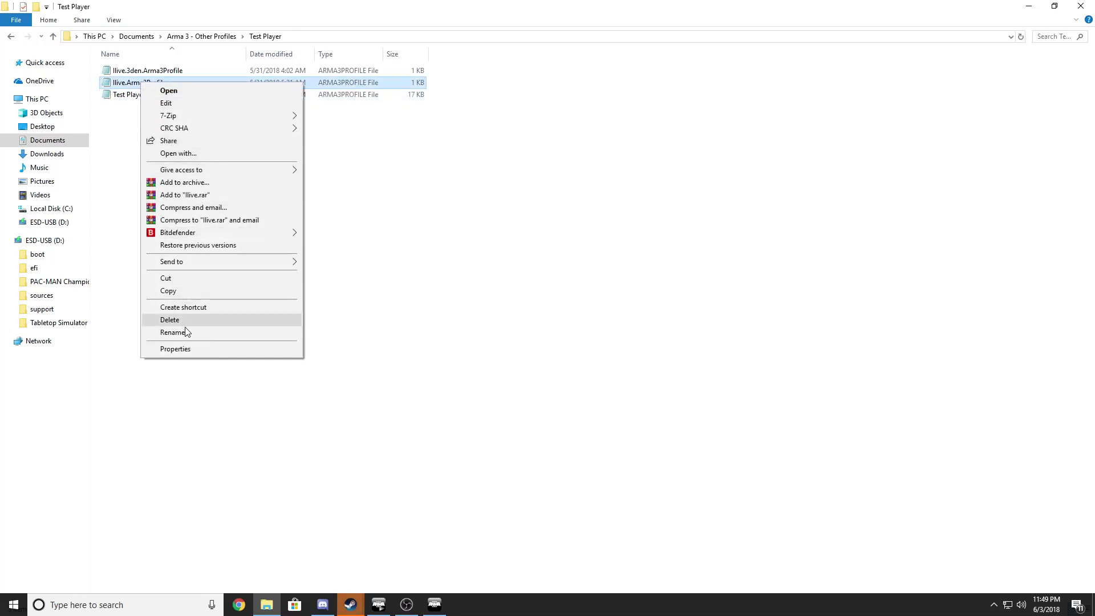
left_click(253, 332)
key("BackSpace")
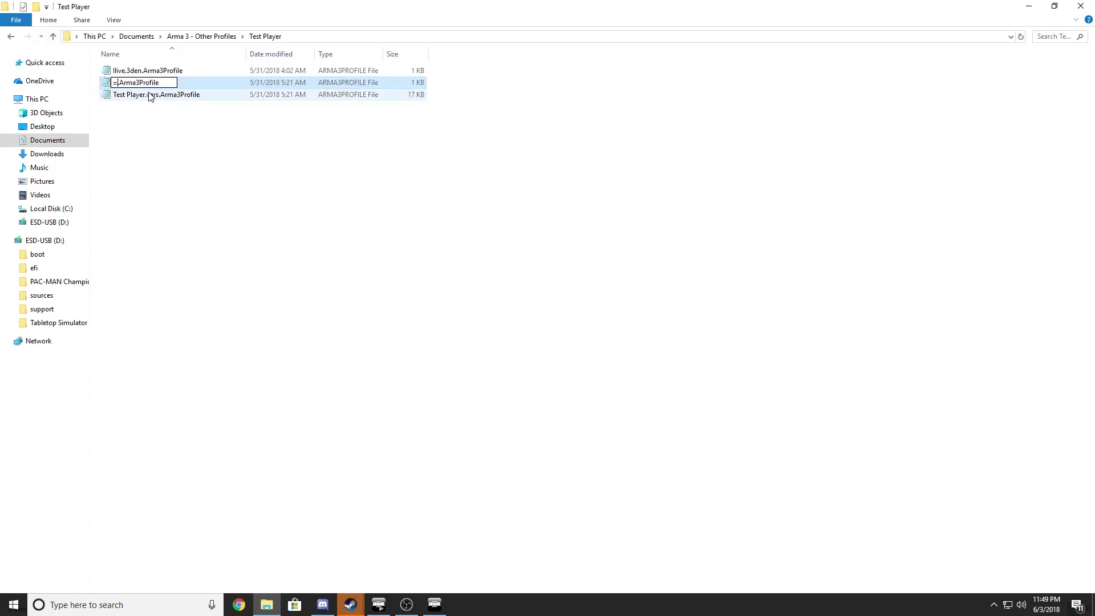
type("Test ")
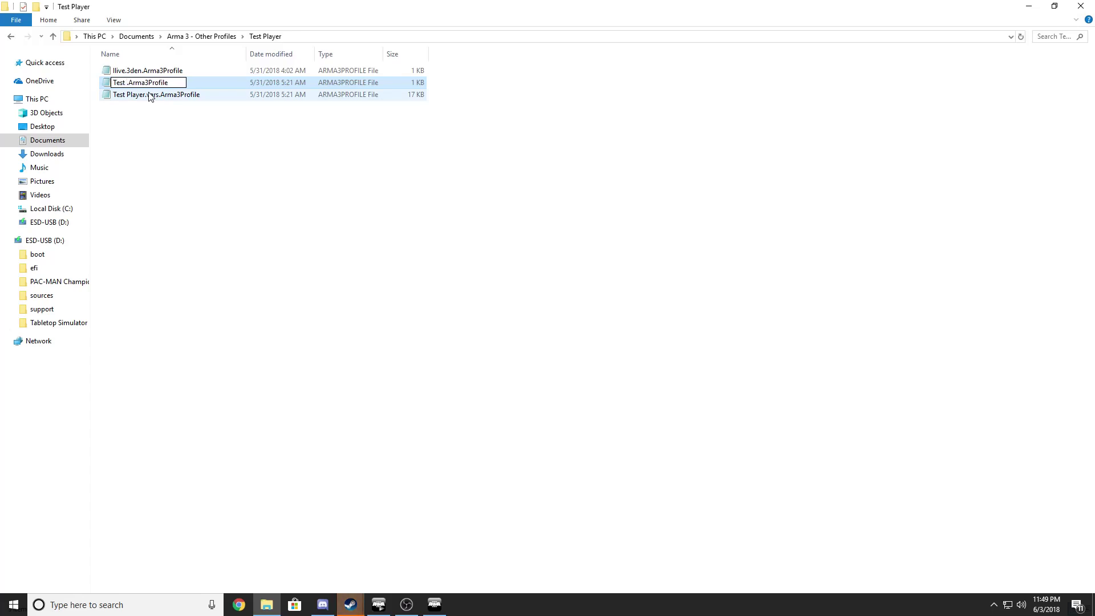
type("Player")
key("Return")
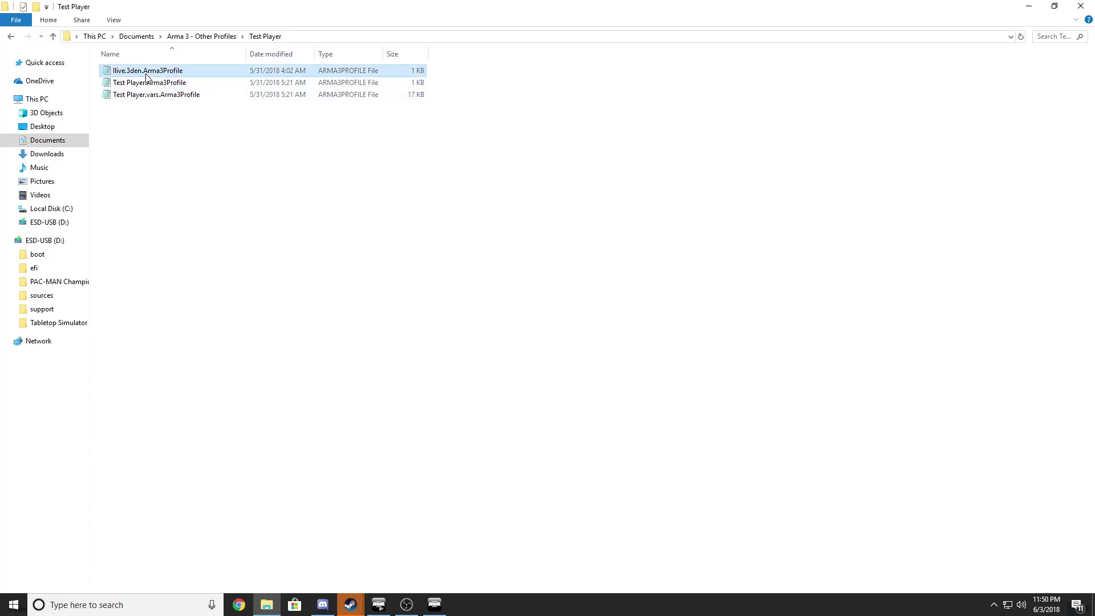
Rename llive.3den.Arma3Profile to Test Player.3den.Arma3Profile
right_click(146, 73)
left_click(189, 325)
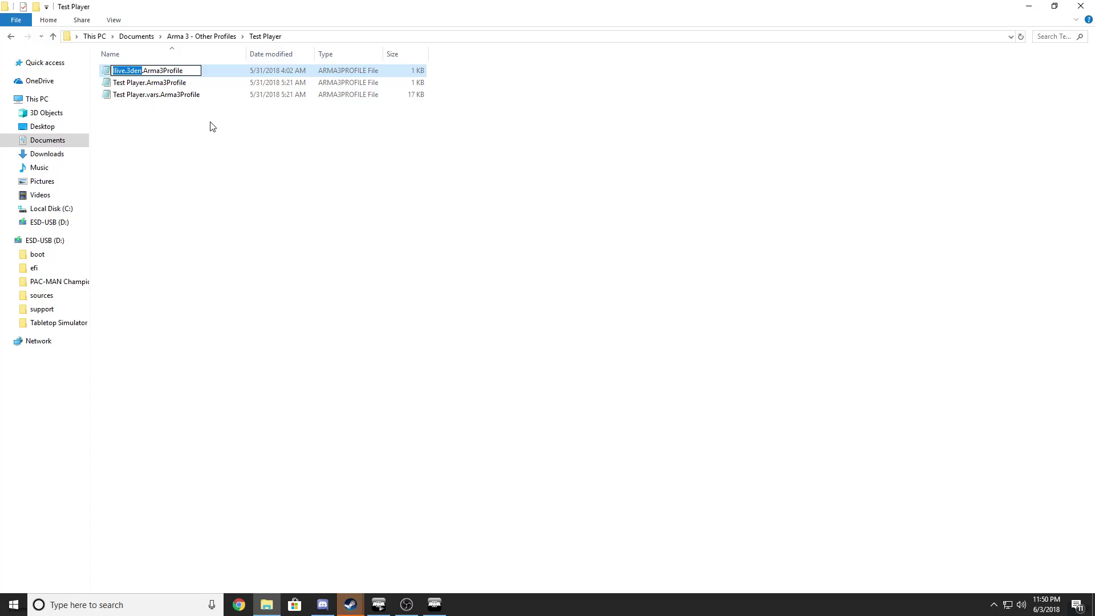
left_click(124, 70)
key("BackSpace")
key("BackSpace")
key("BackSpace")
key("BackSpace")
key("BackSpace")
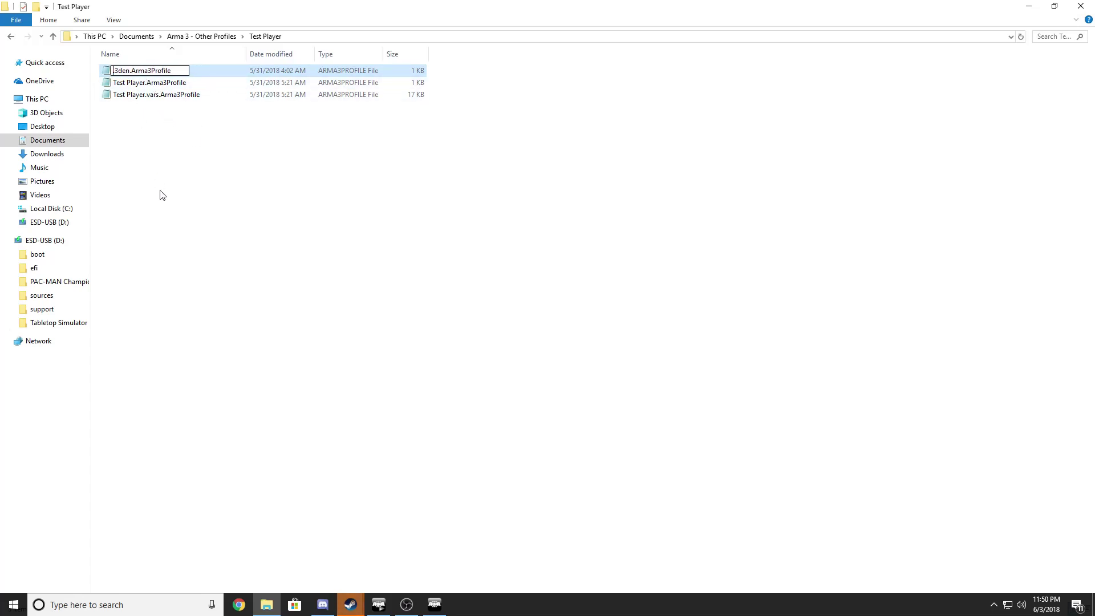
type("Test")
type(" Player")
left_click(185, 189)
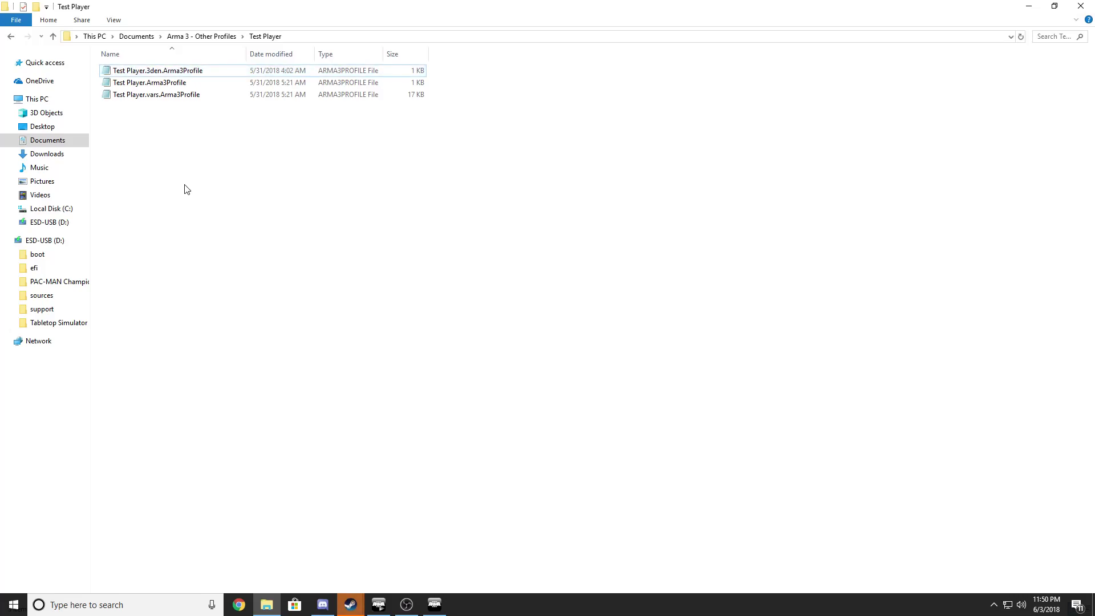
Return to Documents and close the running Arma 3 window from the taskbar
left_click(11, 37)
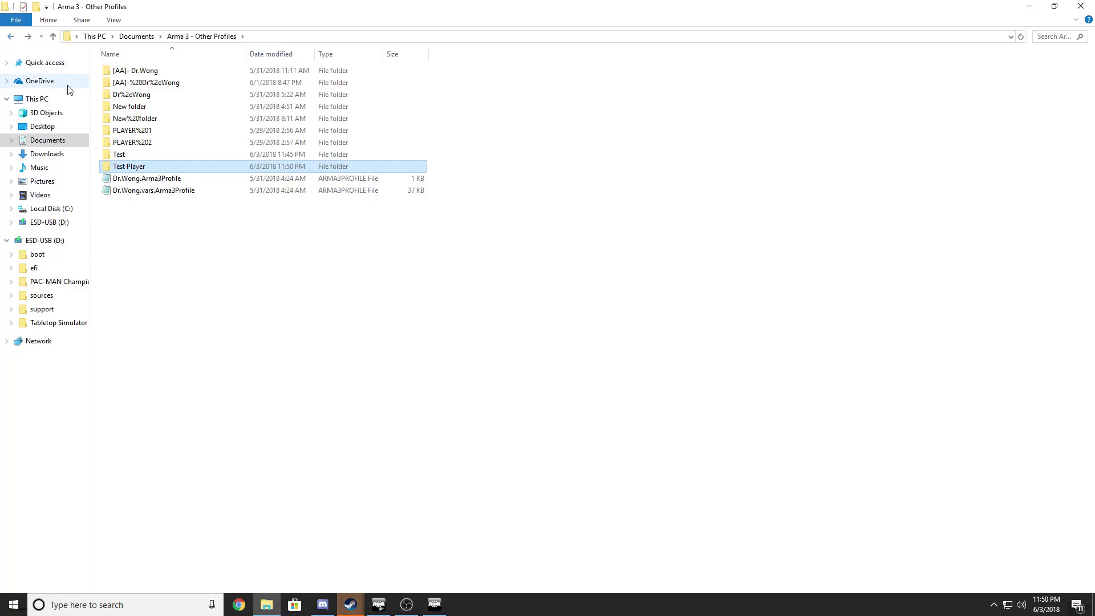
mouse_move(129, 166)
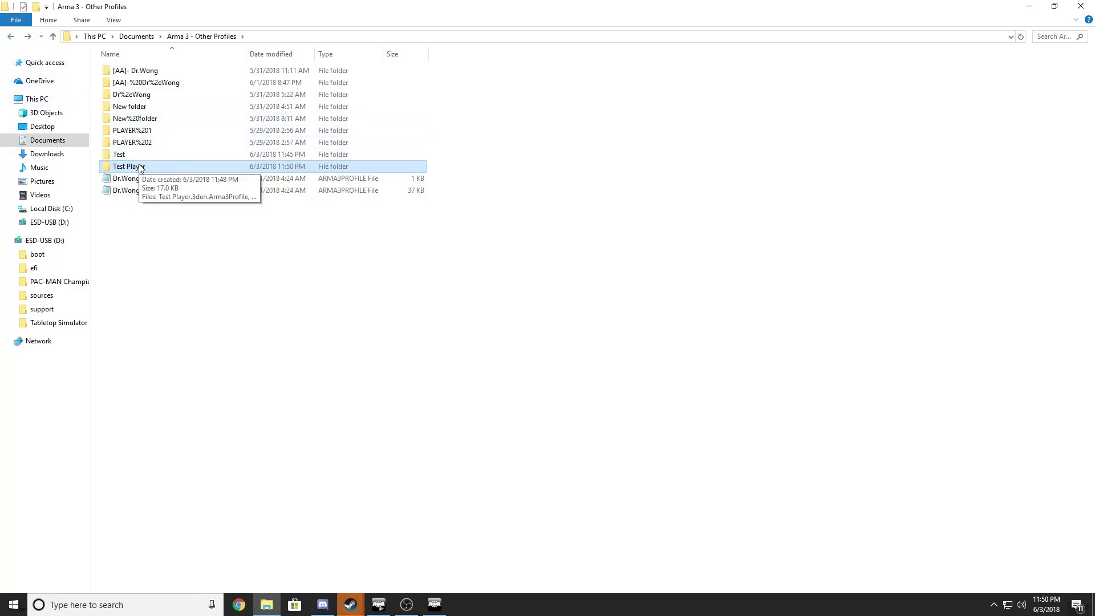
left_click(10, 36)
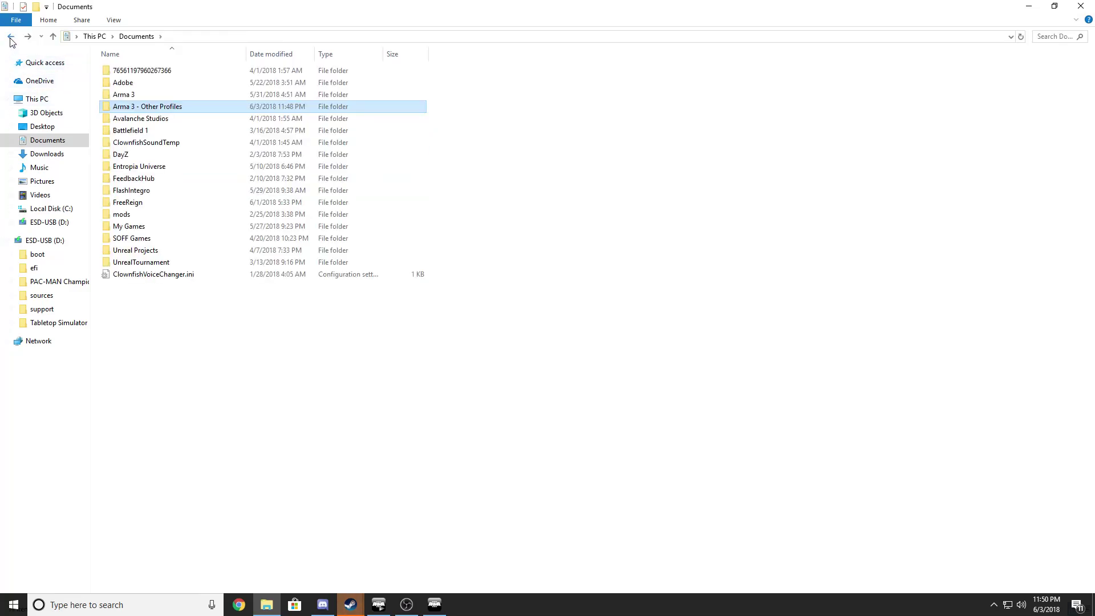
right_click(434, 605)
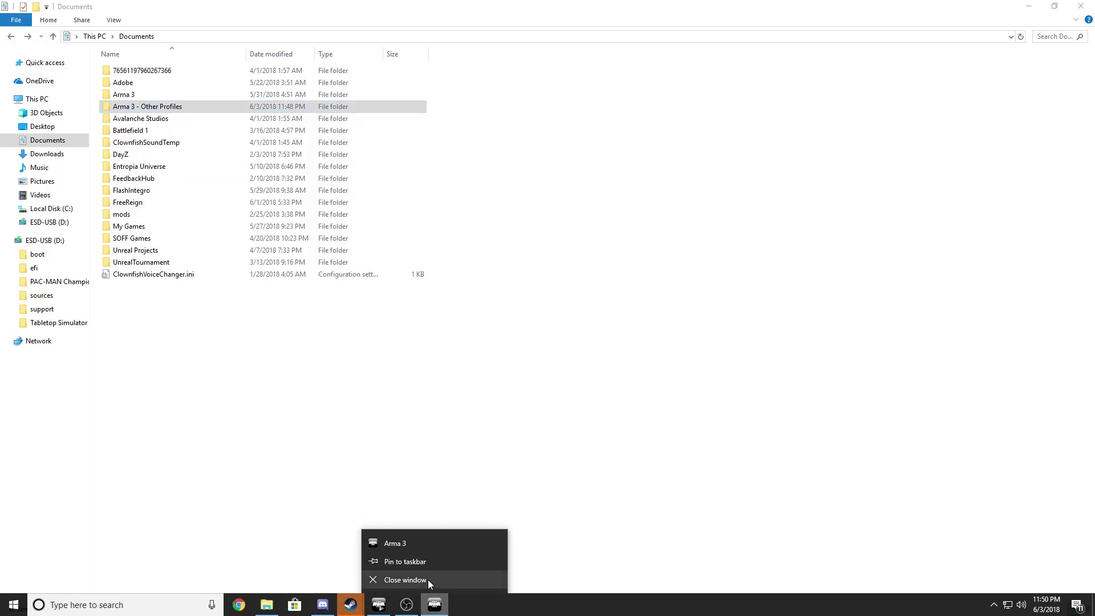
left_click(454, 577)
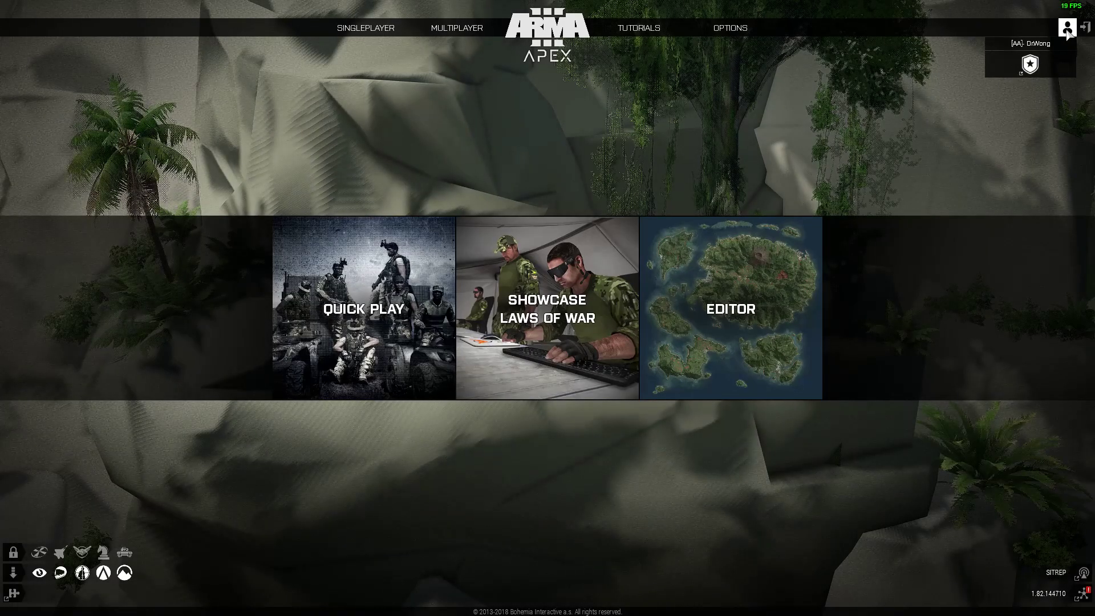
Make Test Player the active Arma 3 profile and dismiss the Welcome message
left_click(1046, 46)
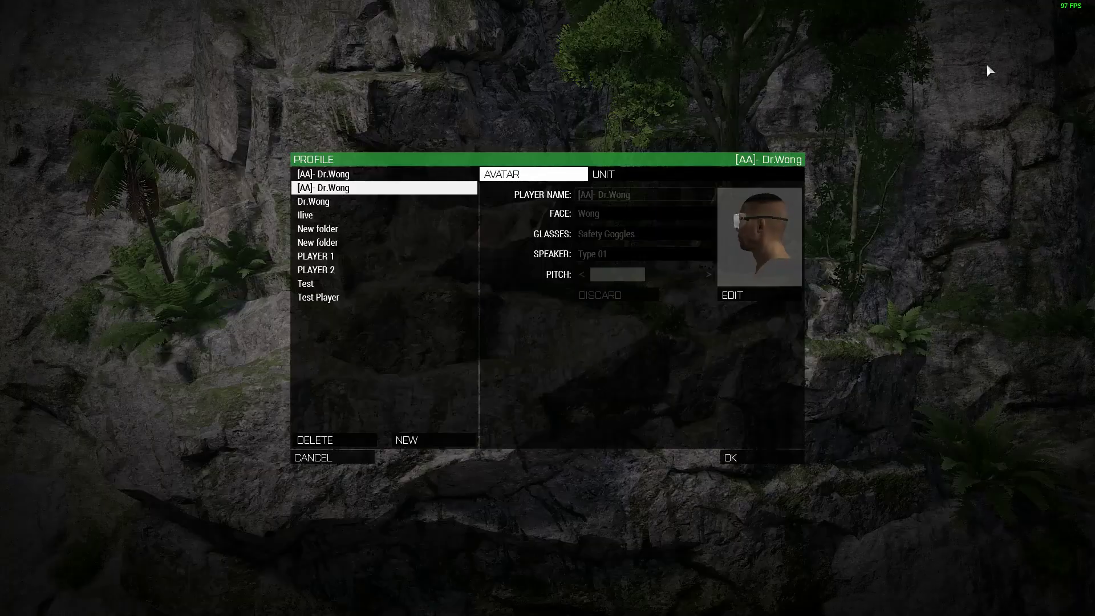
left_click(333, 297)
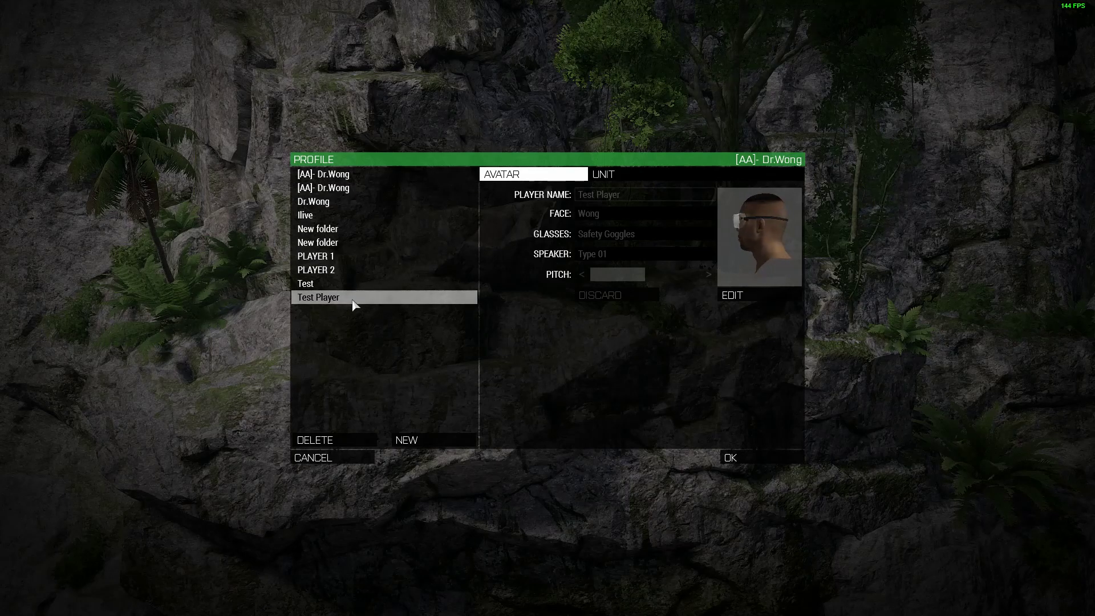
left_click(762, 459)
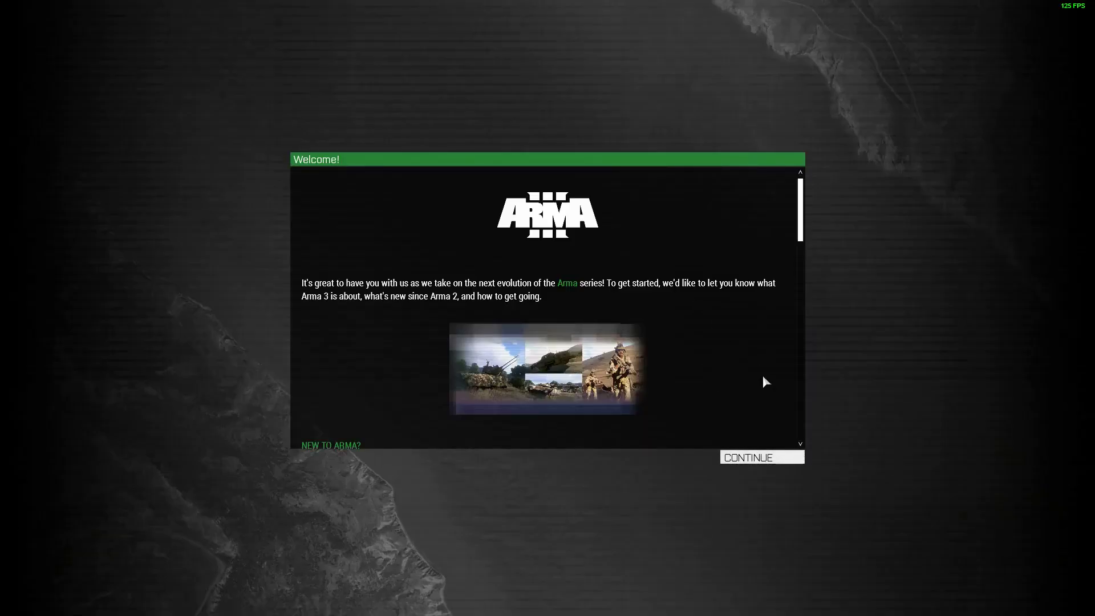
left_click(754, 458)
mouse_move(365, 55)
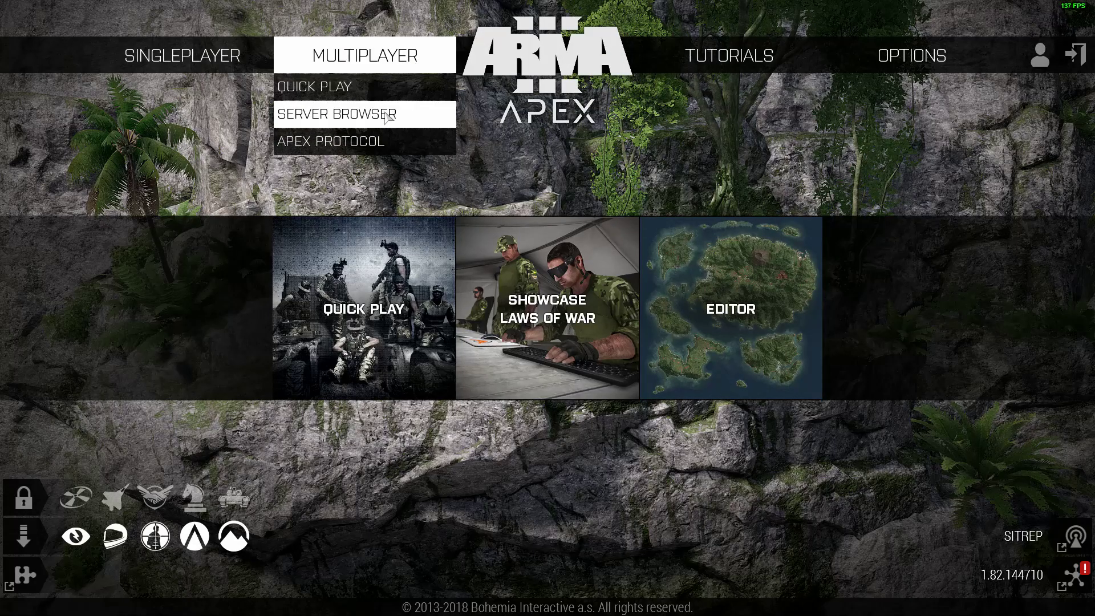
Open the Multiplayer server browser and sort servers by Players, busiest first
left_click(388, 117)
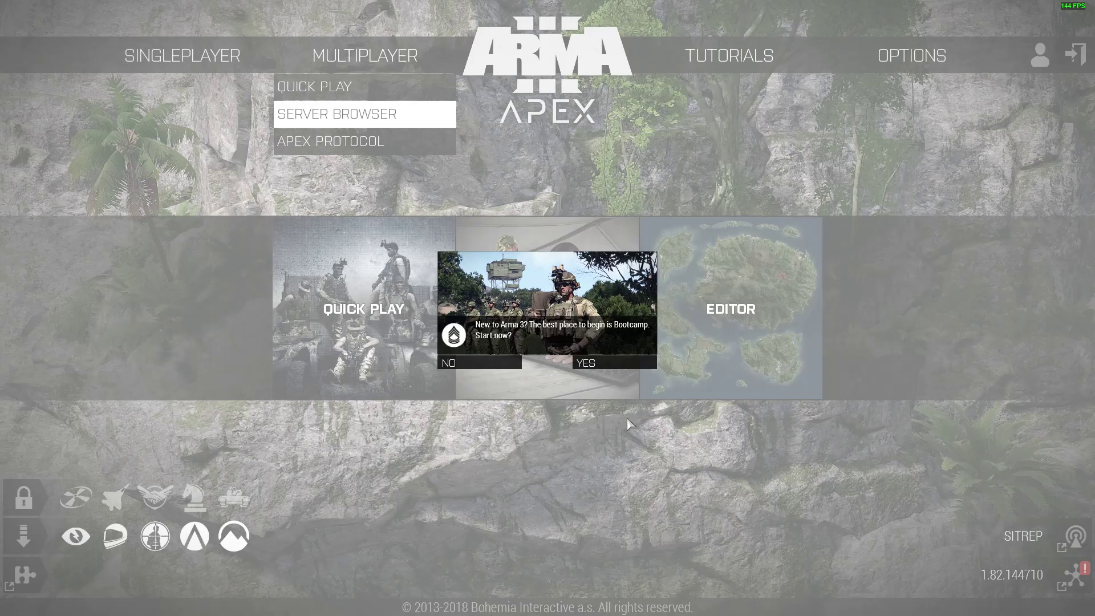
left_click(608, 363)
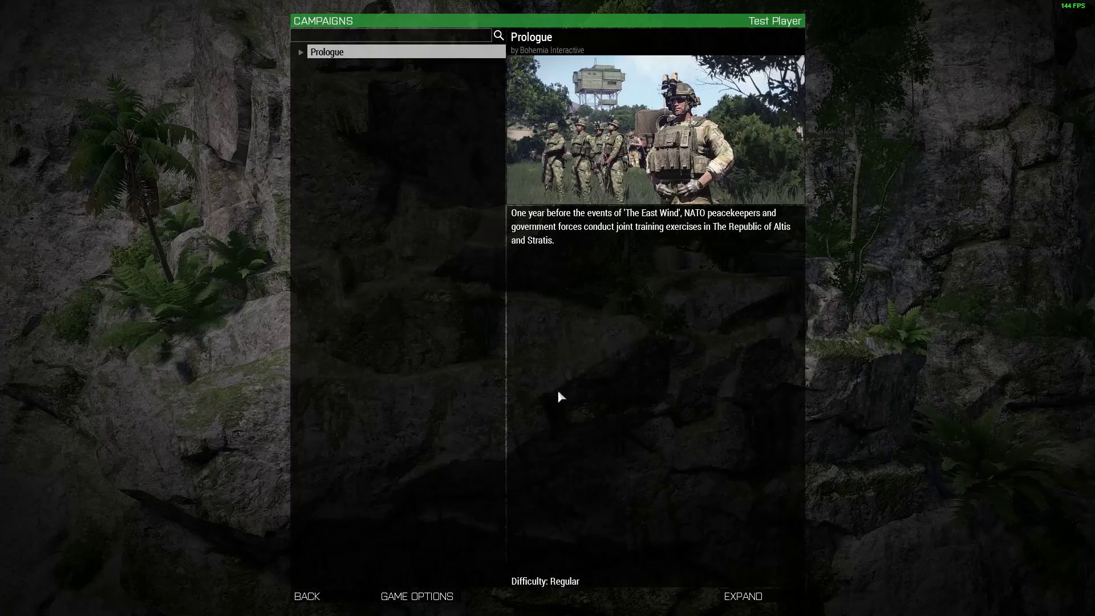
left_click(328, 597)
left_click(368, 113)
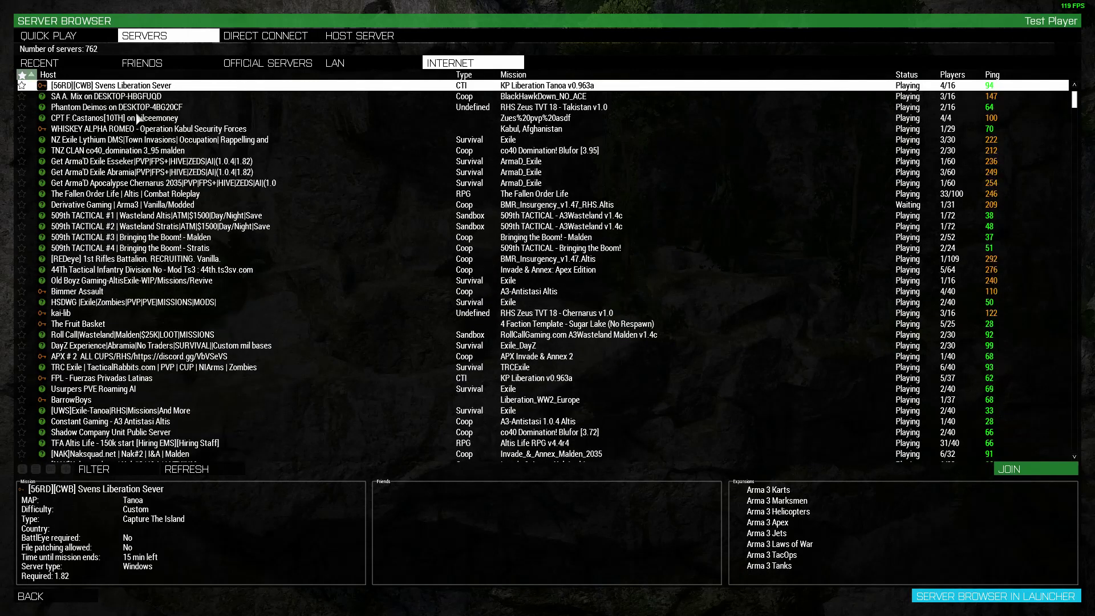
left_click(950, 75)
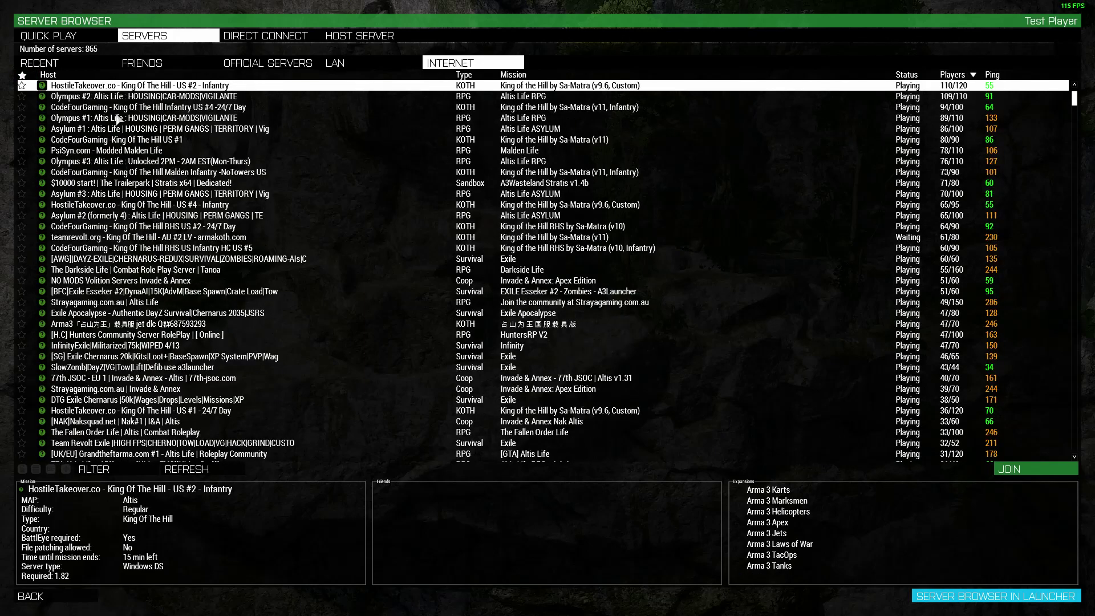
Join Olympus #1 Altis Life and take the Civilian Bravo 3-5 slot
left_click(1031, 469)
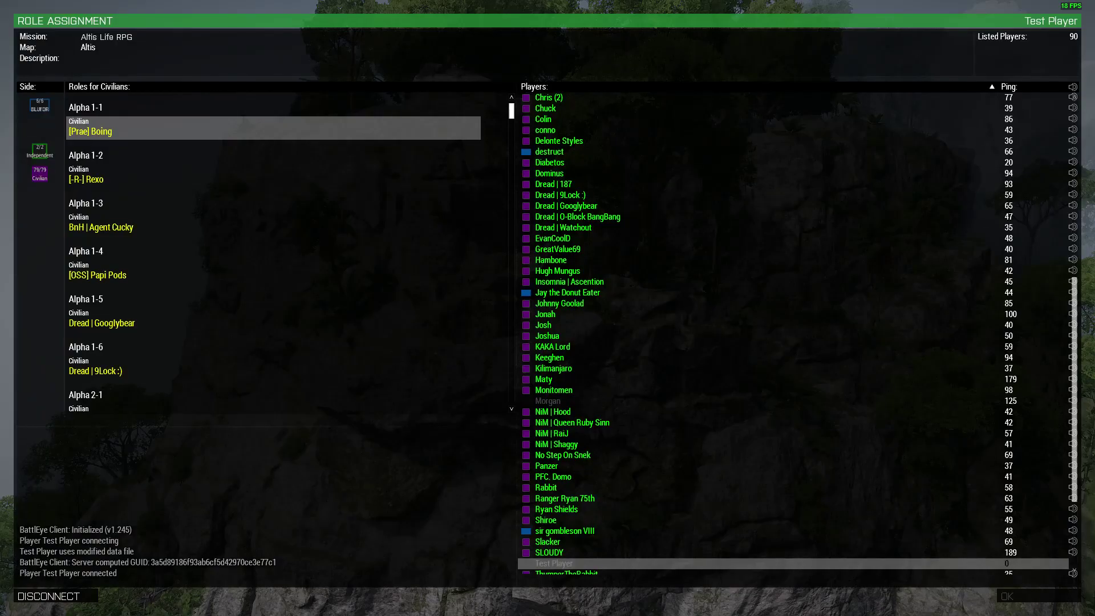
scroll(123, 176, "down", 4)
scroll(167, 304, "down", 6)
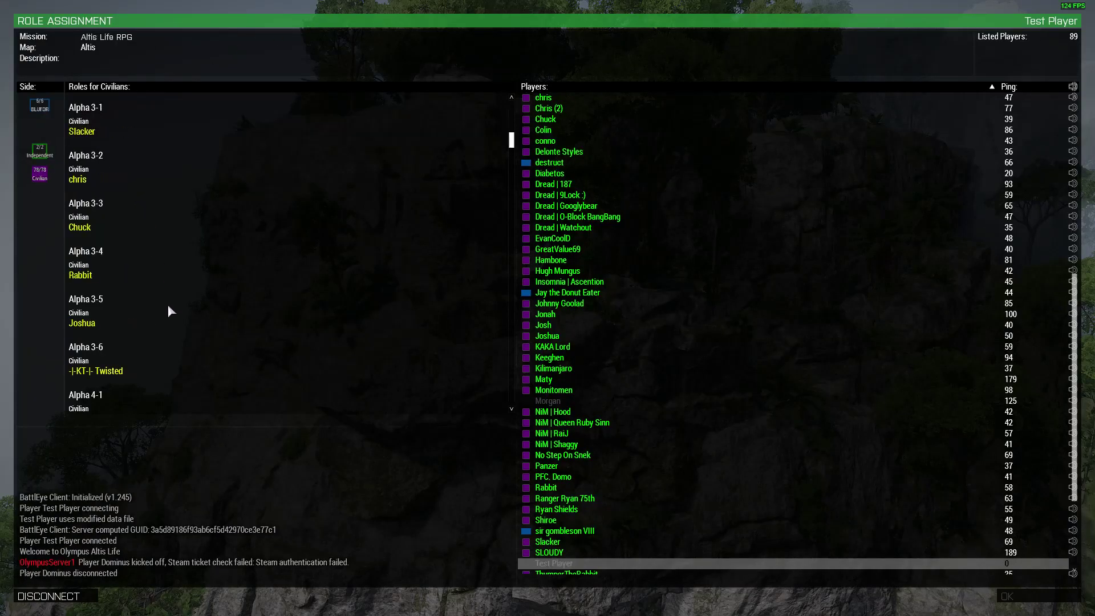
scroll(168, 303, "down", 7)
scroll(167, 304, "down", 12)
scroll(166, 303, "down", 7)
scroll(166, 303, "down", 6)
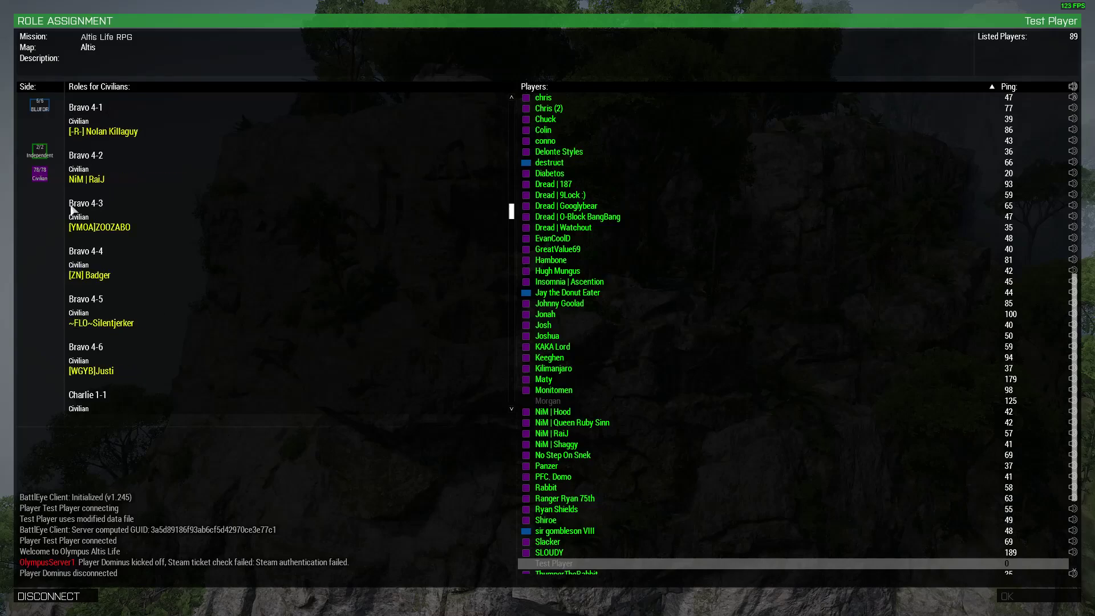
scroll(85, 150, "up", 2)
left_click(95, 137)
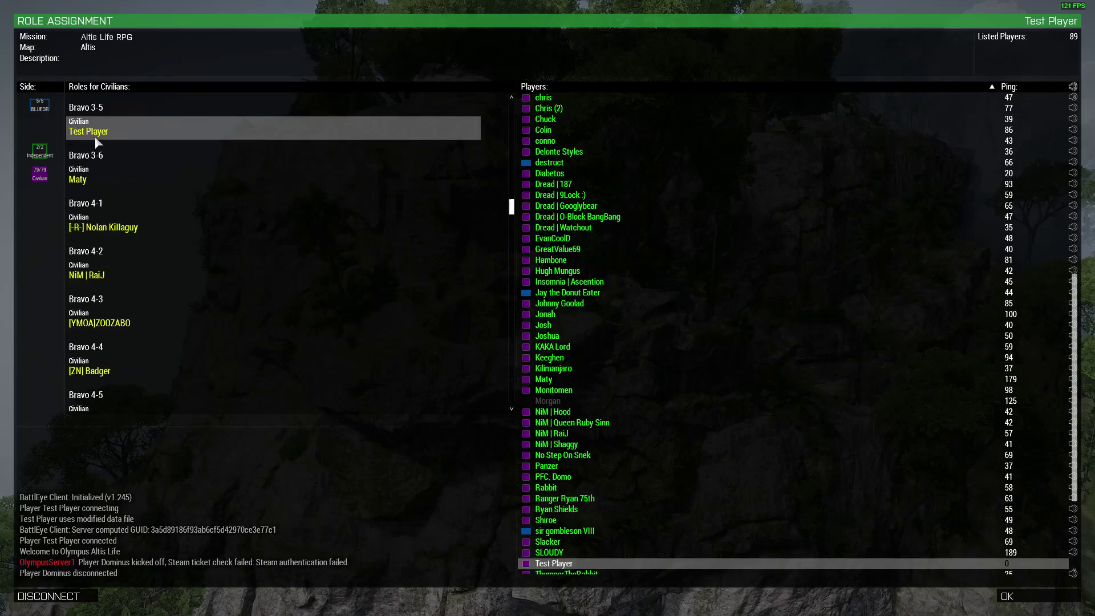
left_click(1014, 596)
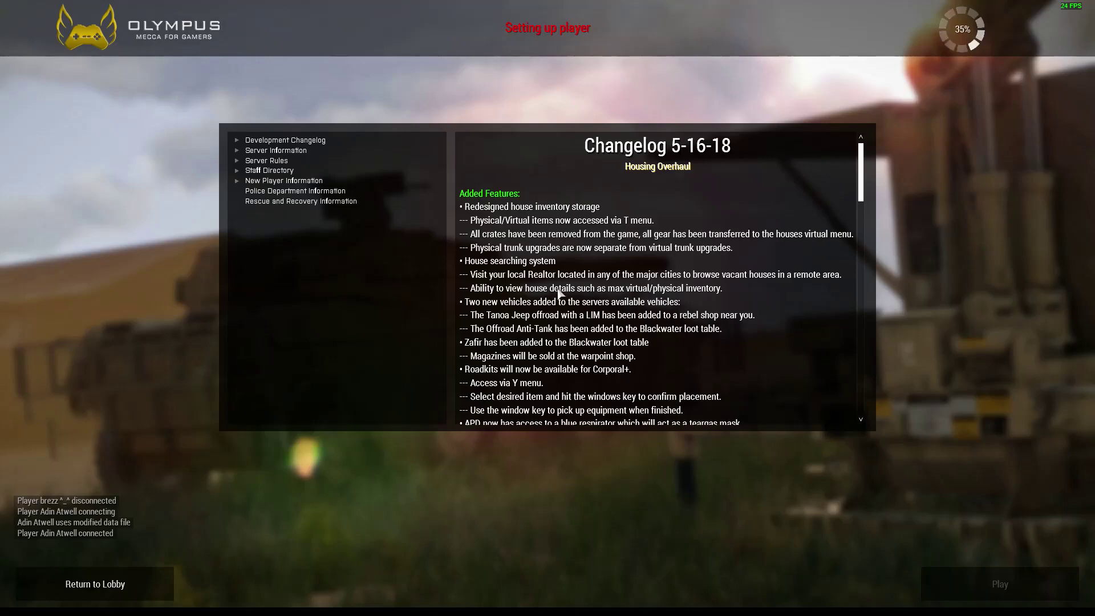
Wait for the Olympus client setup to reach 100% and try Play
left_click(962, 576)
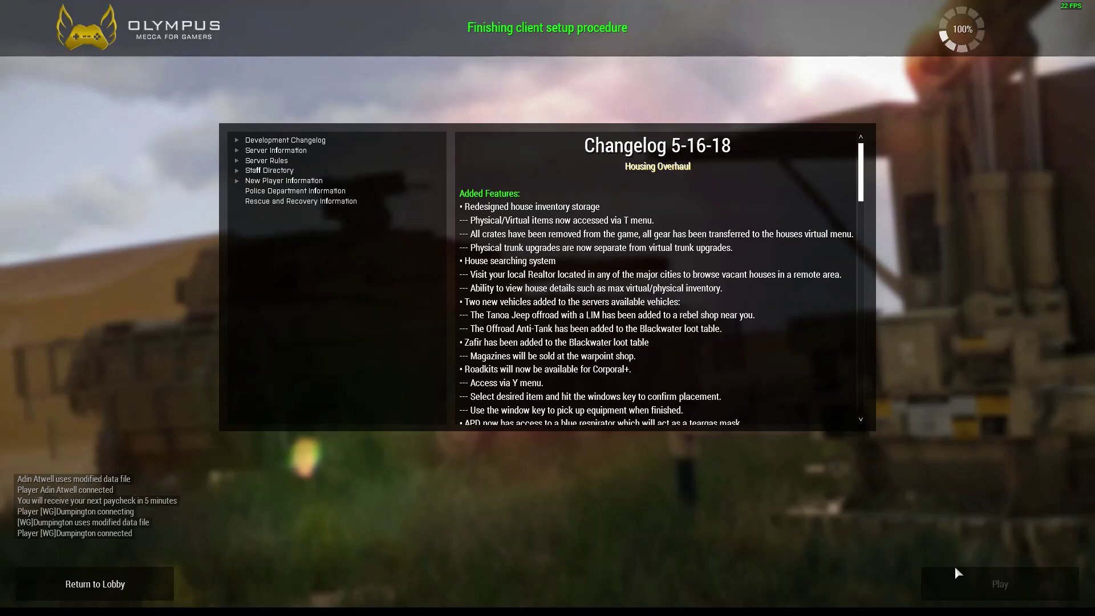
Spawn in, check the $1,505,863 bank balance in the Y menu, then close it
left_click(955, 573)
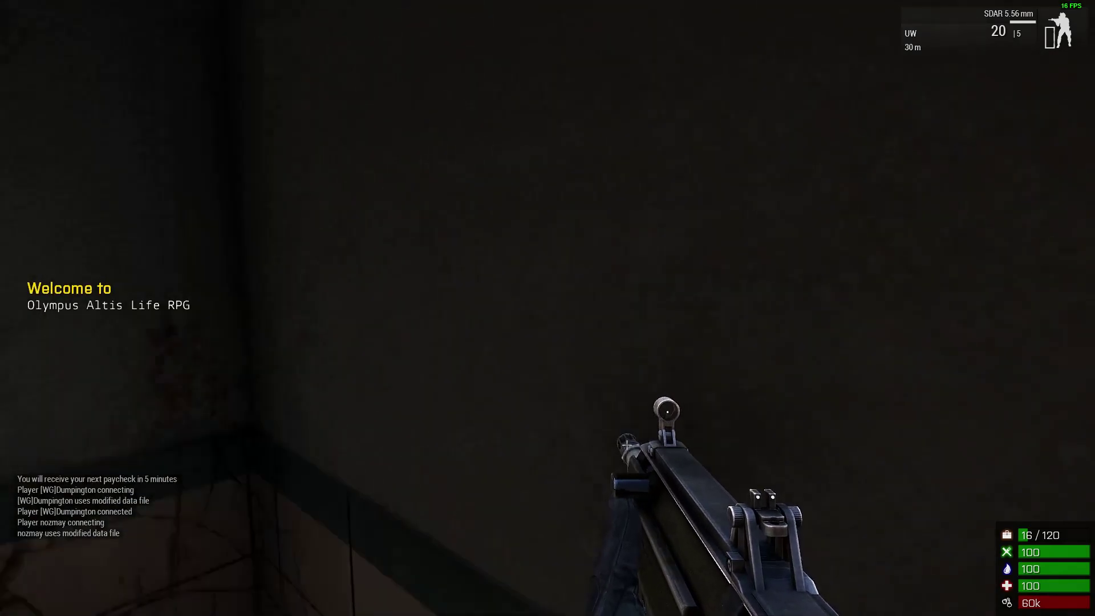
key("y")
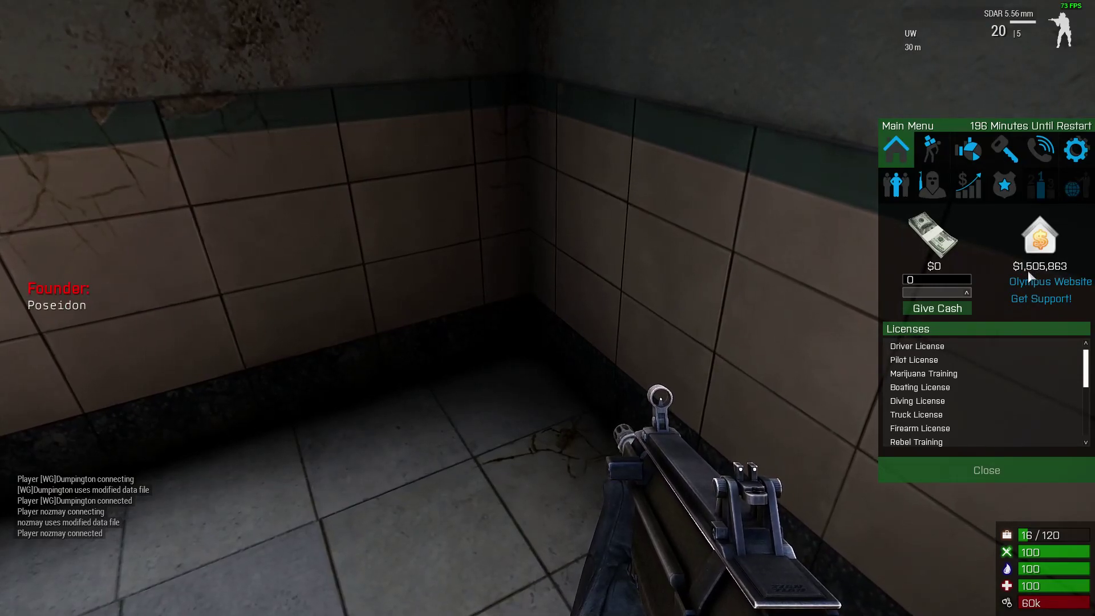
key("Escape")
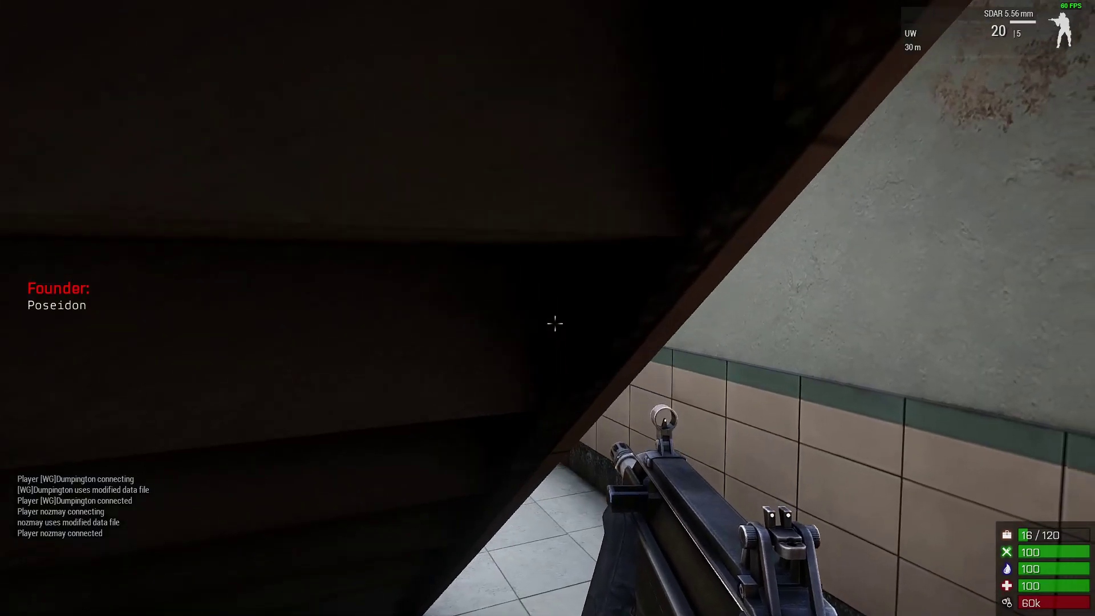